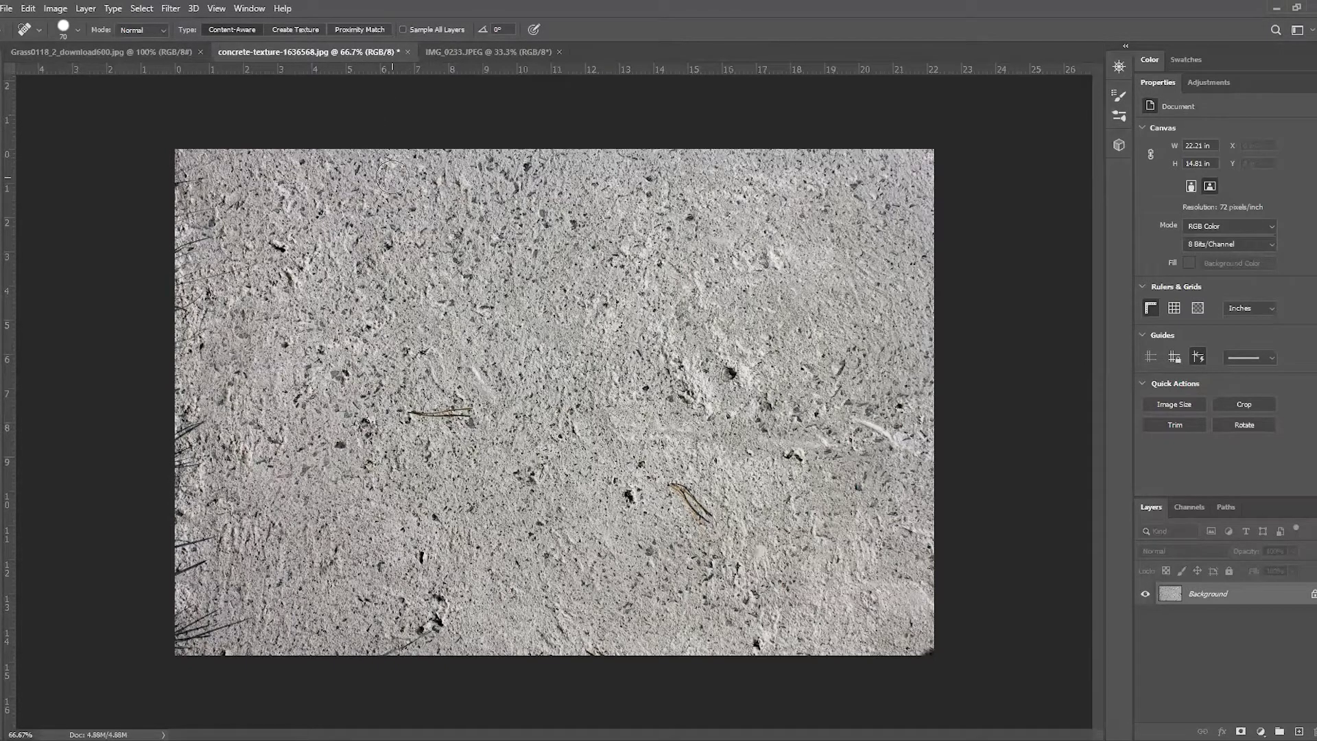
# Open the Spot Healing Brush size and hardness picker on the concrete texture
pyautogui.click(78, 31)
# Heal away the two twigs plus a blemish and streak on the right of the concrete
pyautogui.click(77, 35)
pyautogui.moveTo(398, 414); pyautogui.dragTo(483, 413)
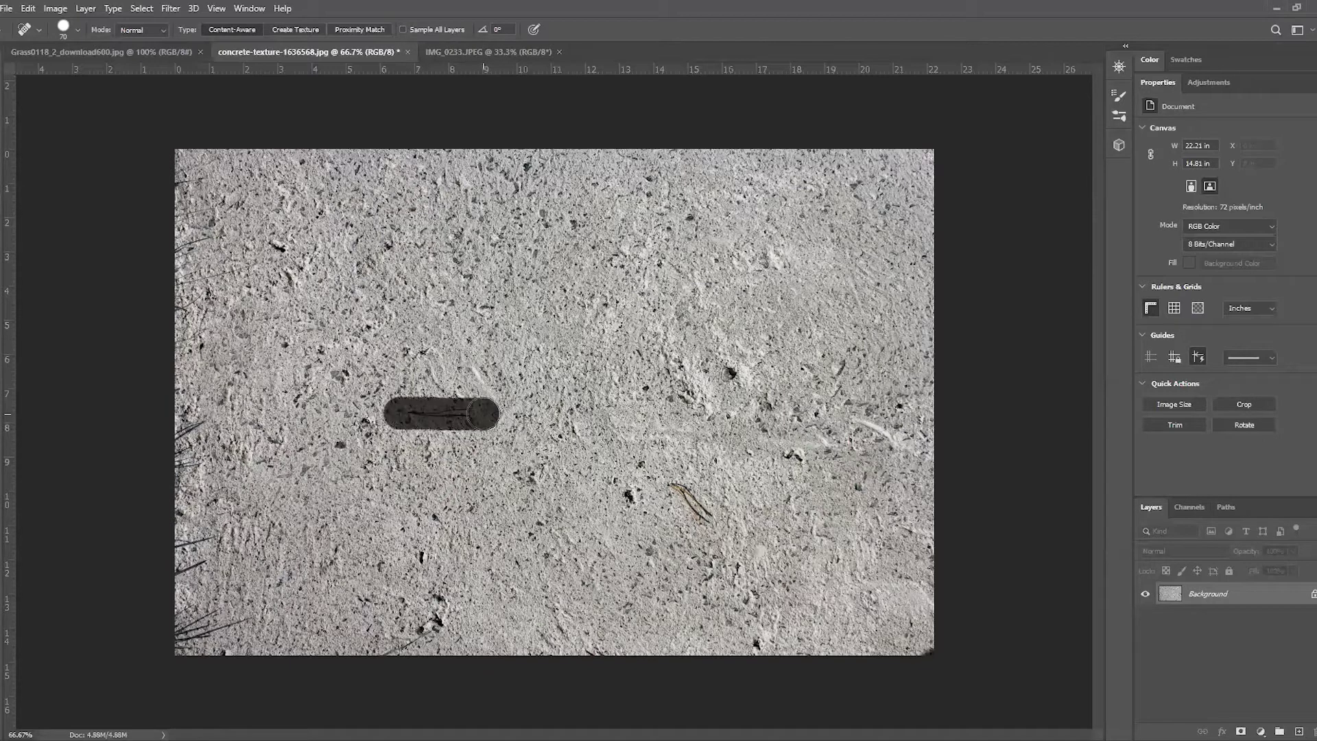
pyautogui.moveTo(483, 414); pyautogui.dragTo(484, 414)
pyautogui.moveTo(662, 473); pyautogui.dragTo(710, 522)
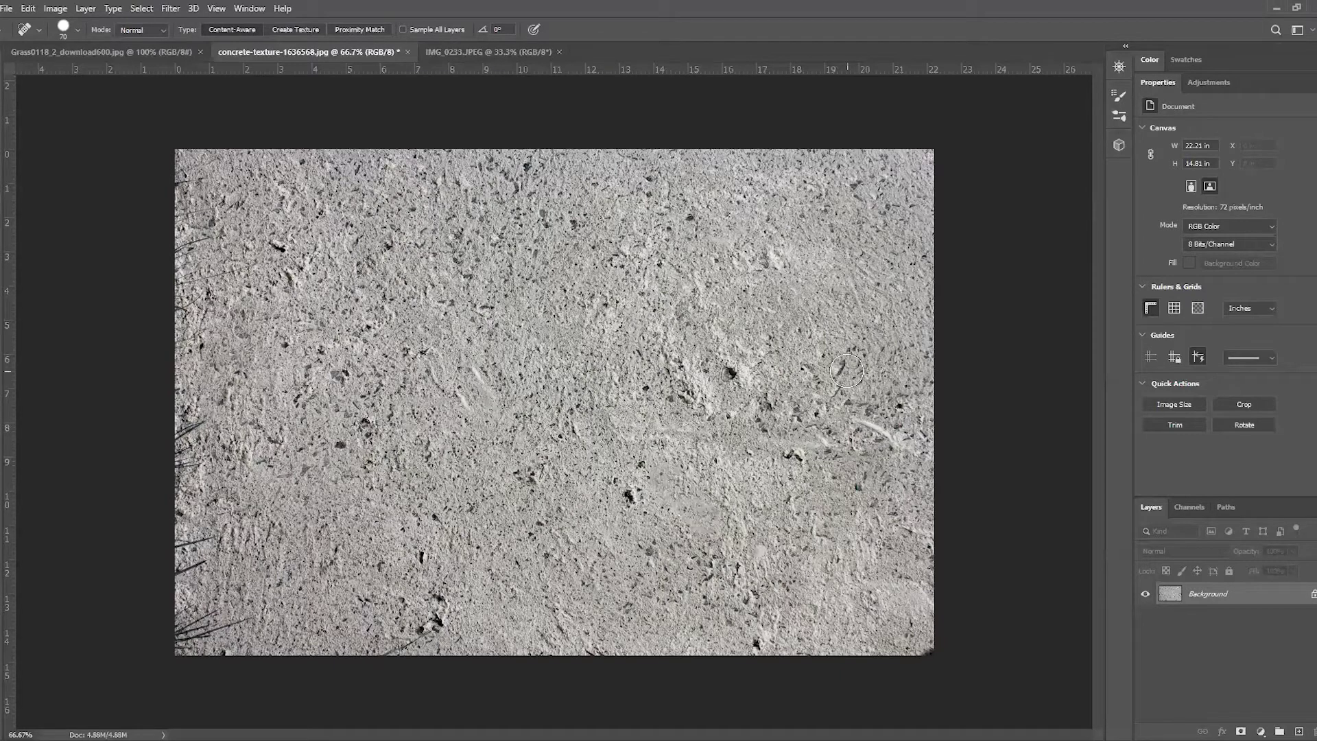
pyautogui.click(843, 370)
pyautogui.moveTo(849, 412); pyautogui.dragTo(895, 447)
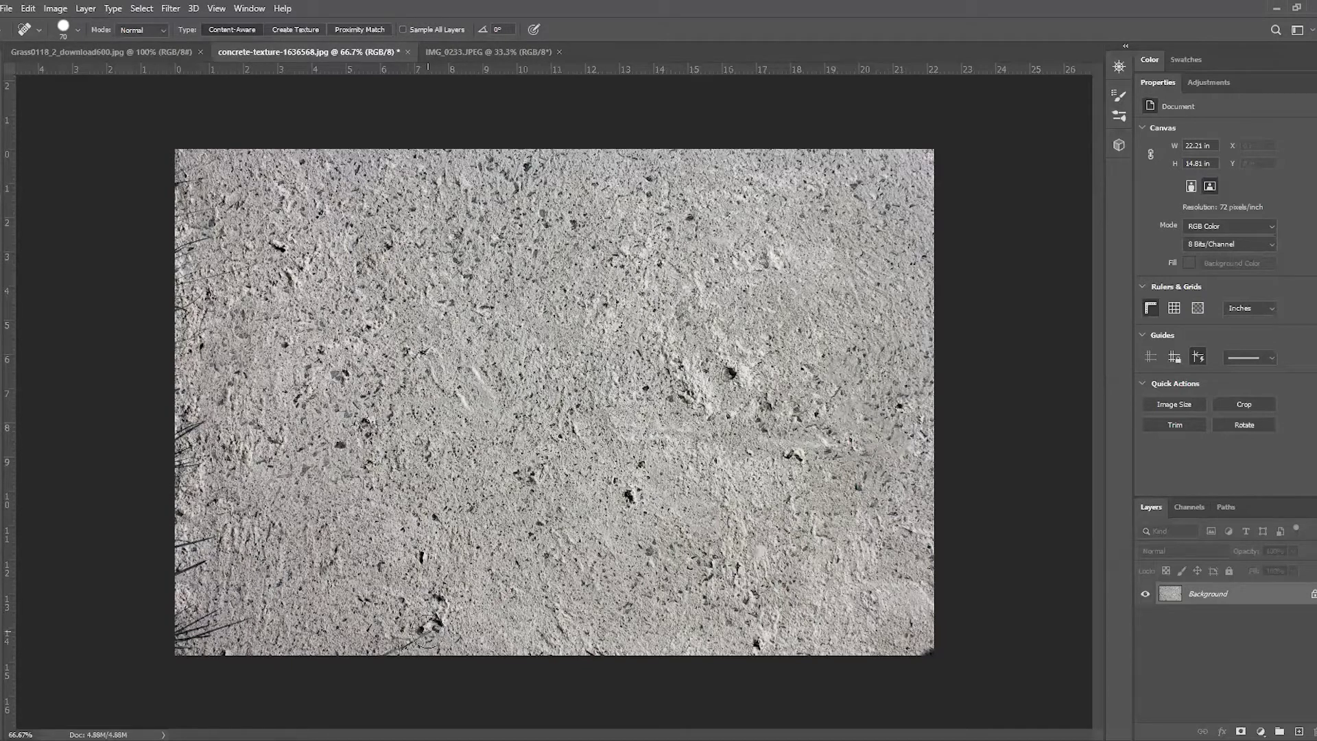
# Remove the grass blades along the lower-left edge, left edge and top-left corner
pyautogui.moveTo(431, 631); pyautogui.dragTo(384, 655)
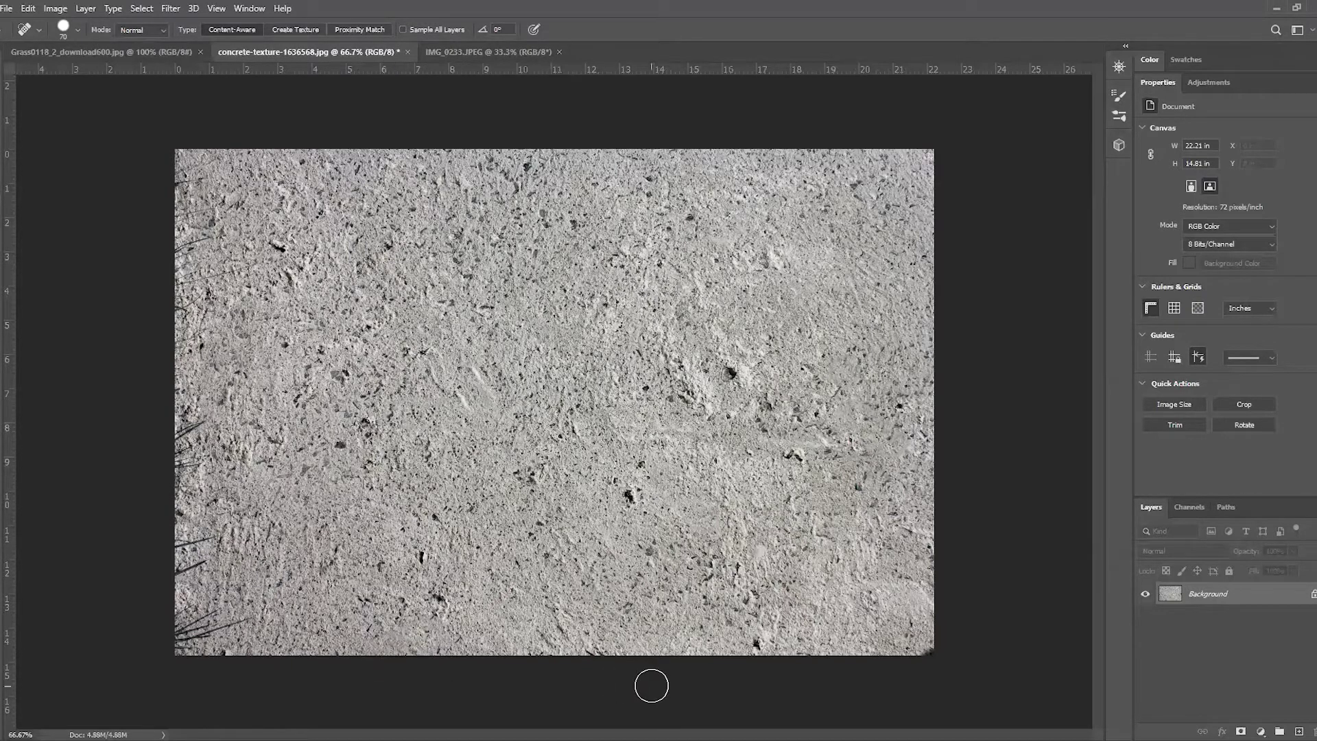
pyautogui.moveTo(264, 616); pyautogui.dragTo(168, 632)
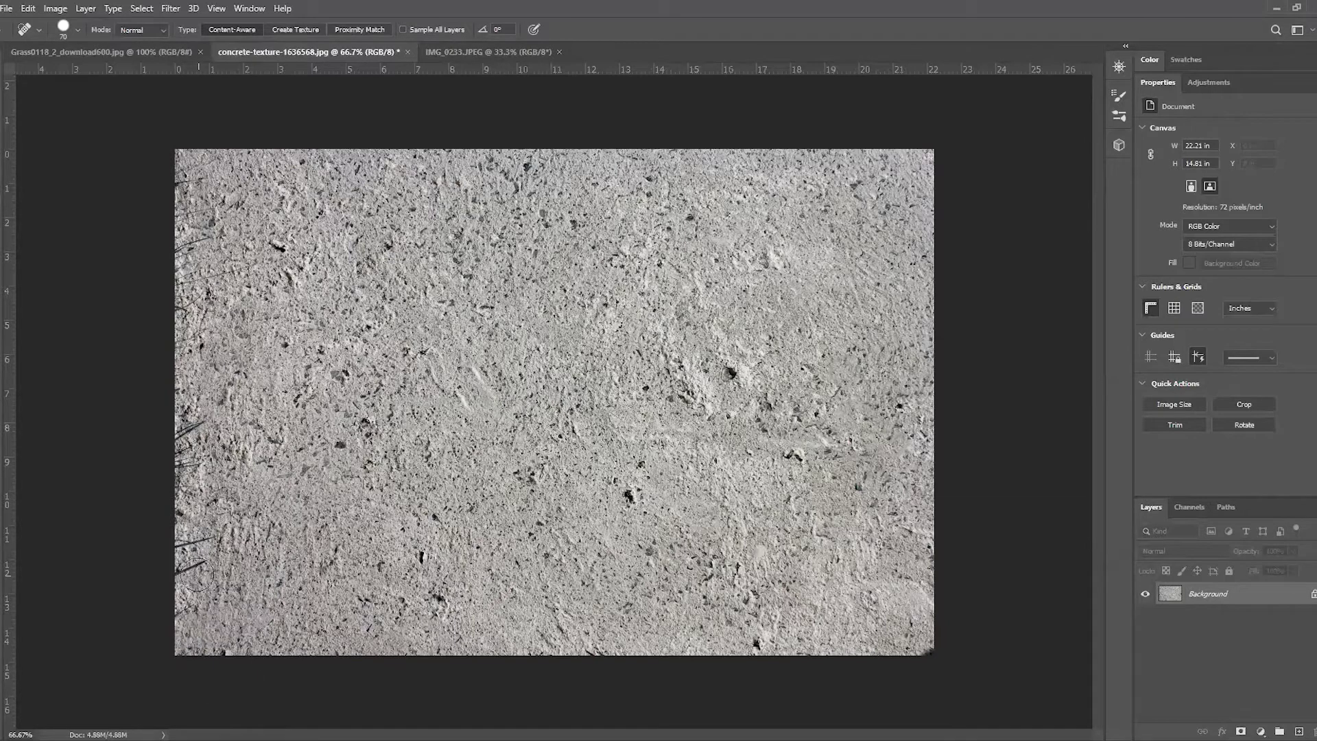
pyautogui.moveTo(198, 564); pyautogui.dragTo(162, 550)
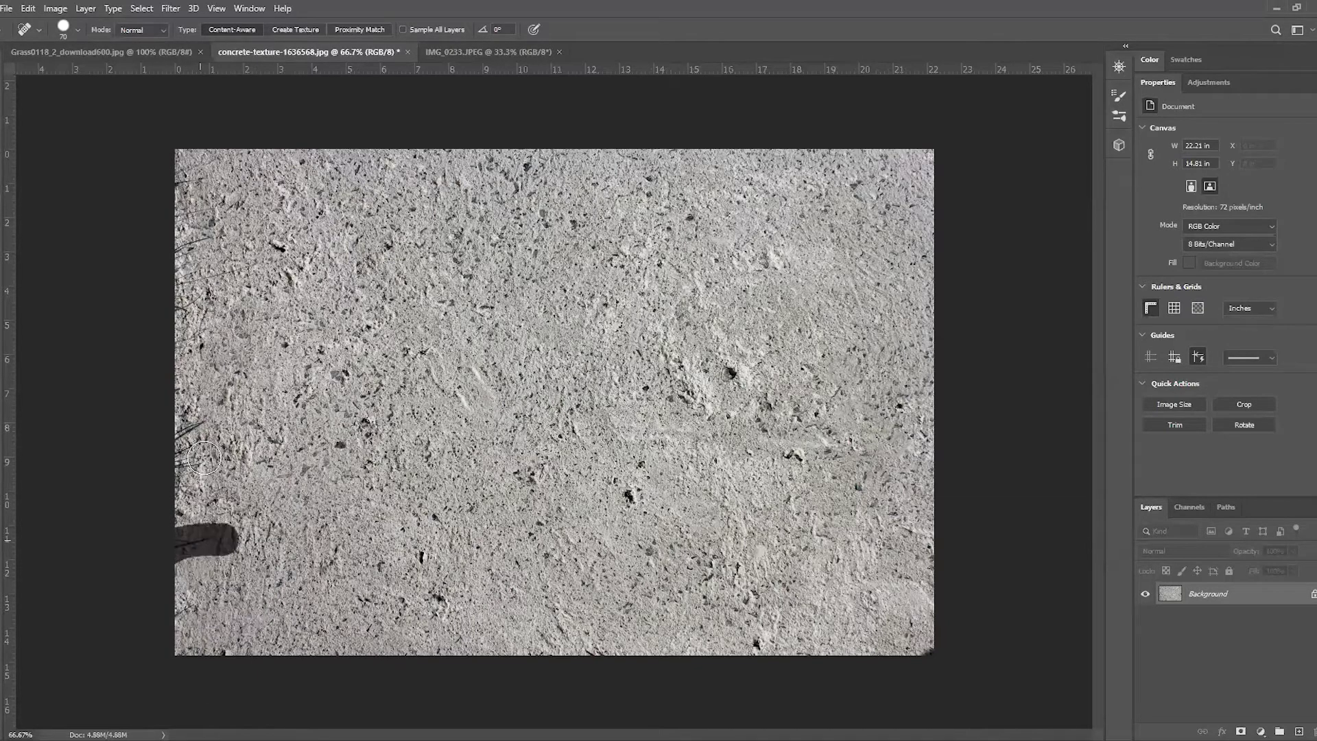
pyautogui.moveTo(216, 458); pyautogui.dragTo(163, 467)
pyautogui.moveTo(206, 408)
pyautogui.mouseDown()
pyautogui.moveTo(165, 446)
pyautogui.moveTo(188, 486)
pyautogui.mouseUp()
pyautogui.moveTo(235, 271)
pyautogui.mouseDown()
pyautogui.moveTo(177, 293)
pyautogui.moveTo(186, 242)
pyautogui.moveTo(219, 231)
pyautogui.mouseUp()
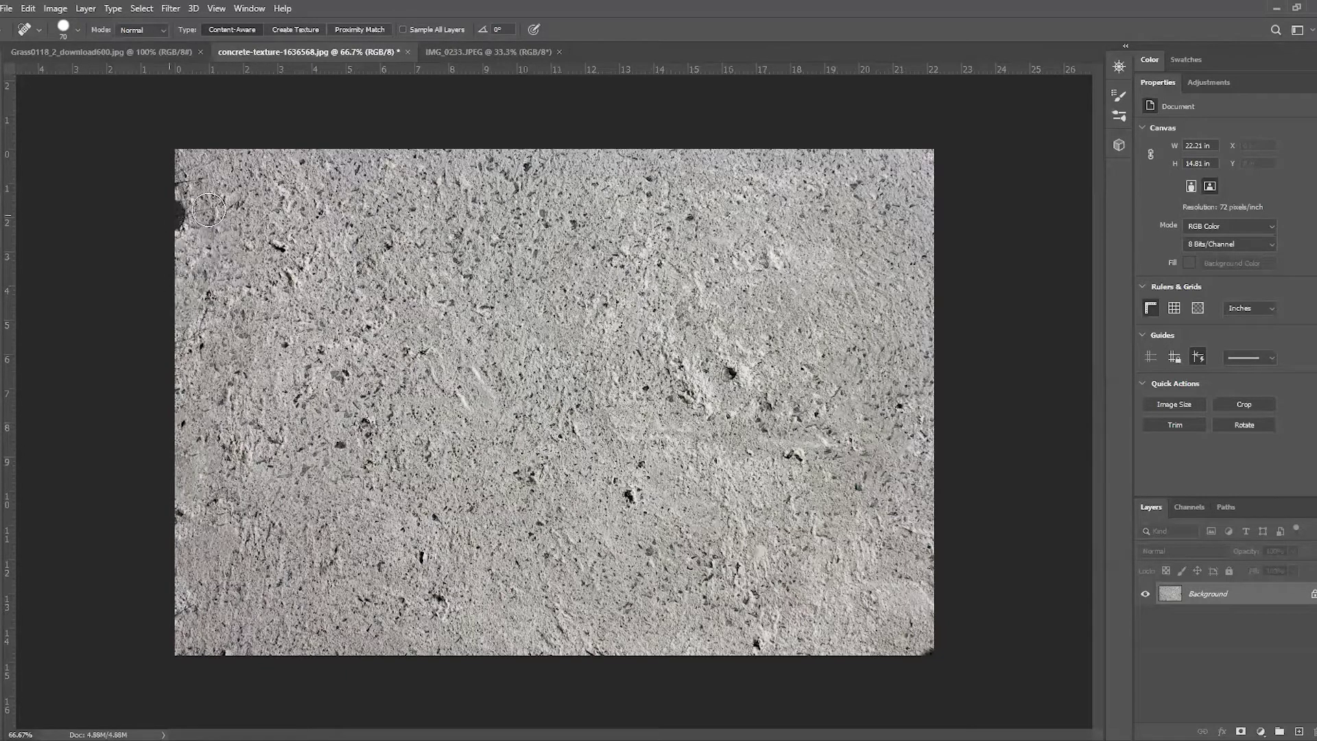
pyautogui.moveTo(155, 162); pyautogui.dragTo(233, 170)
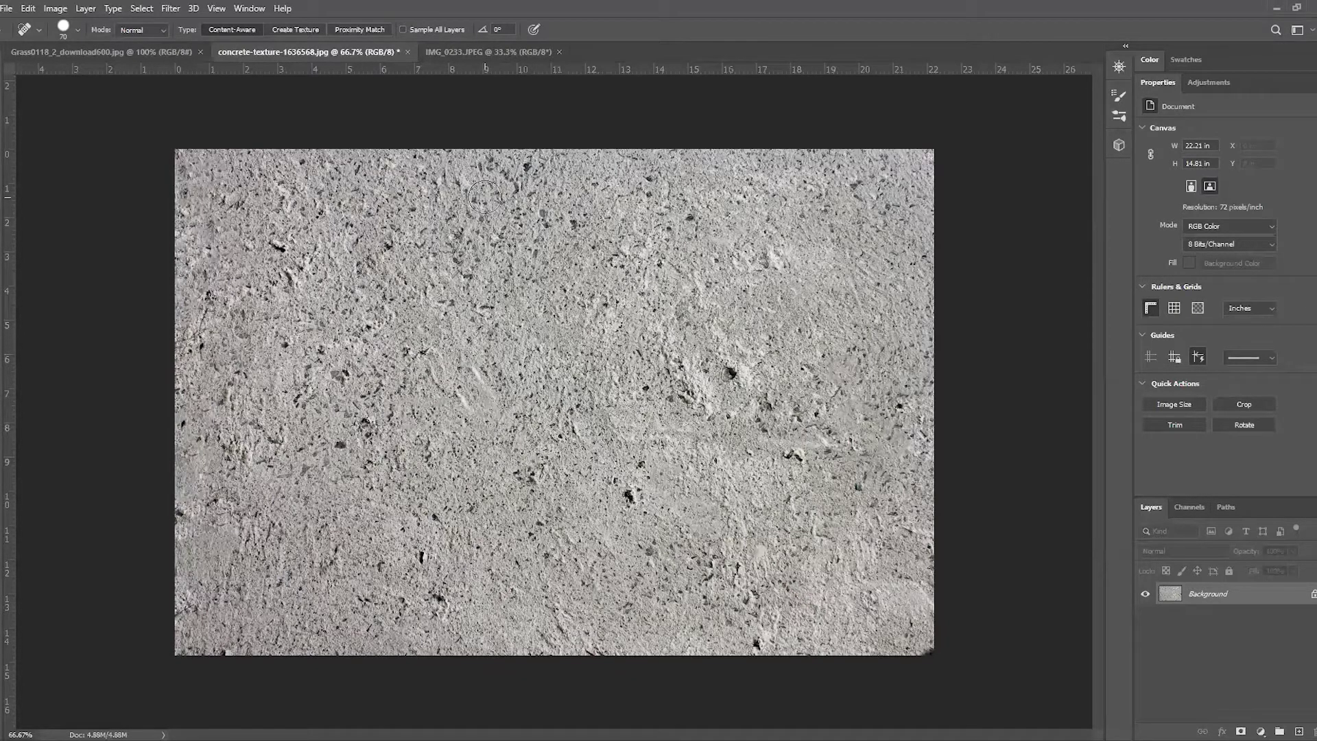
# Heal four dark pits and specks on the concrete, then bring up the grass photo
pyautogui.click(725, 371)
pyautogui.click(776, 259)
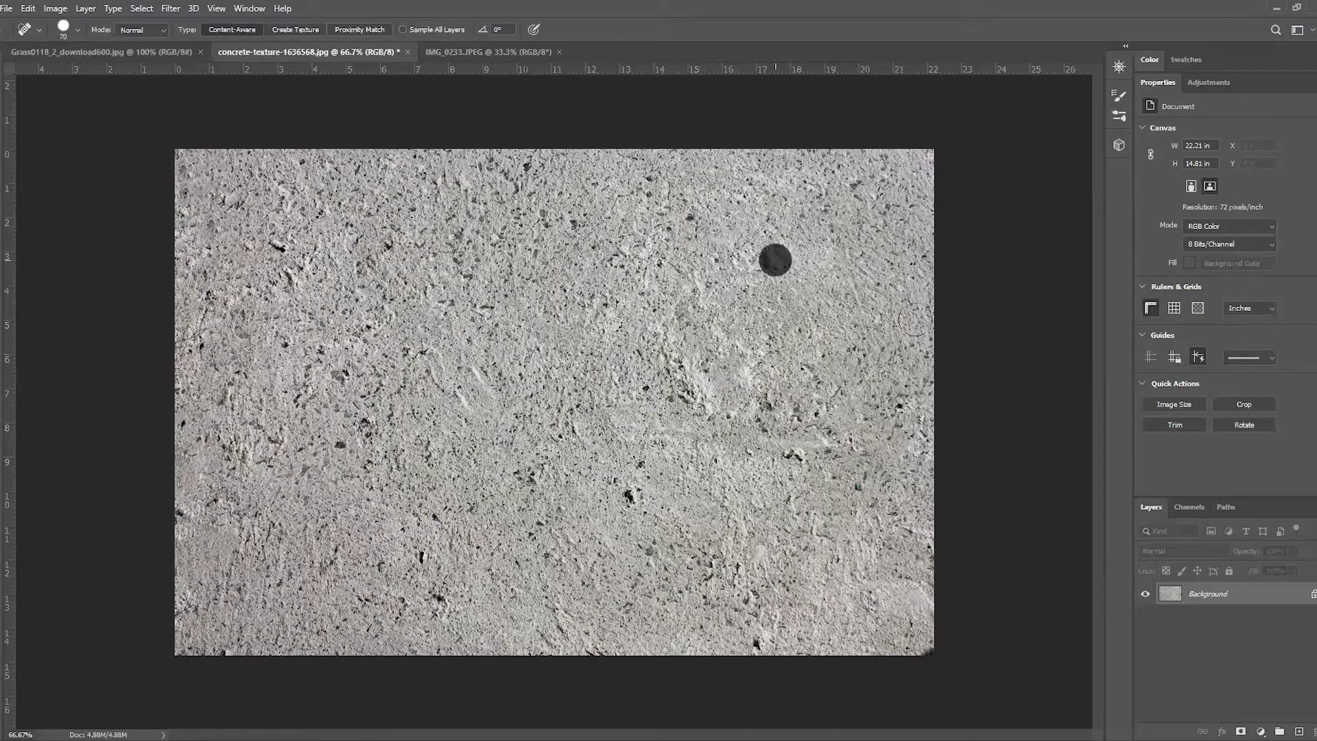
pyautogui.click(639, 499)
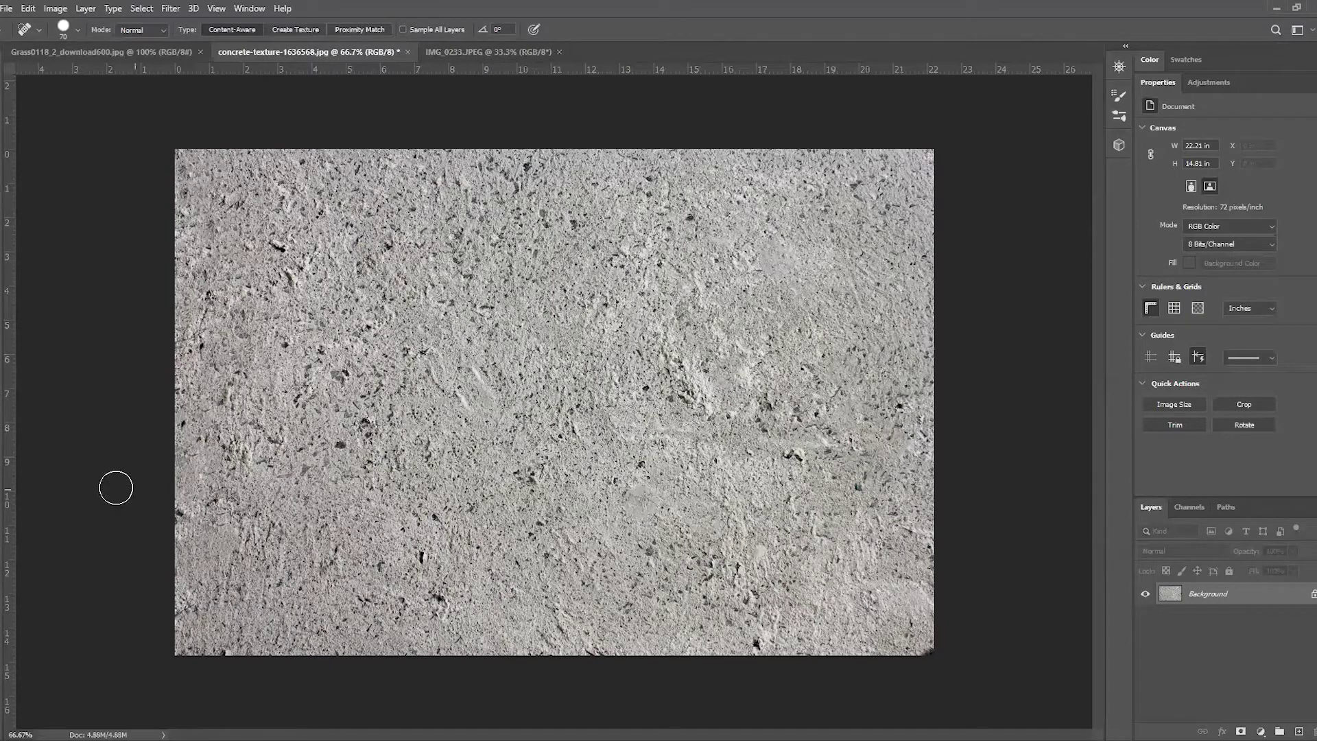
pyautogui.click(181, 513)
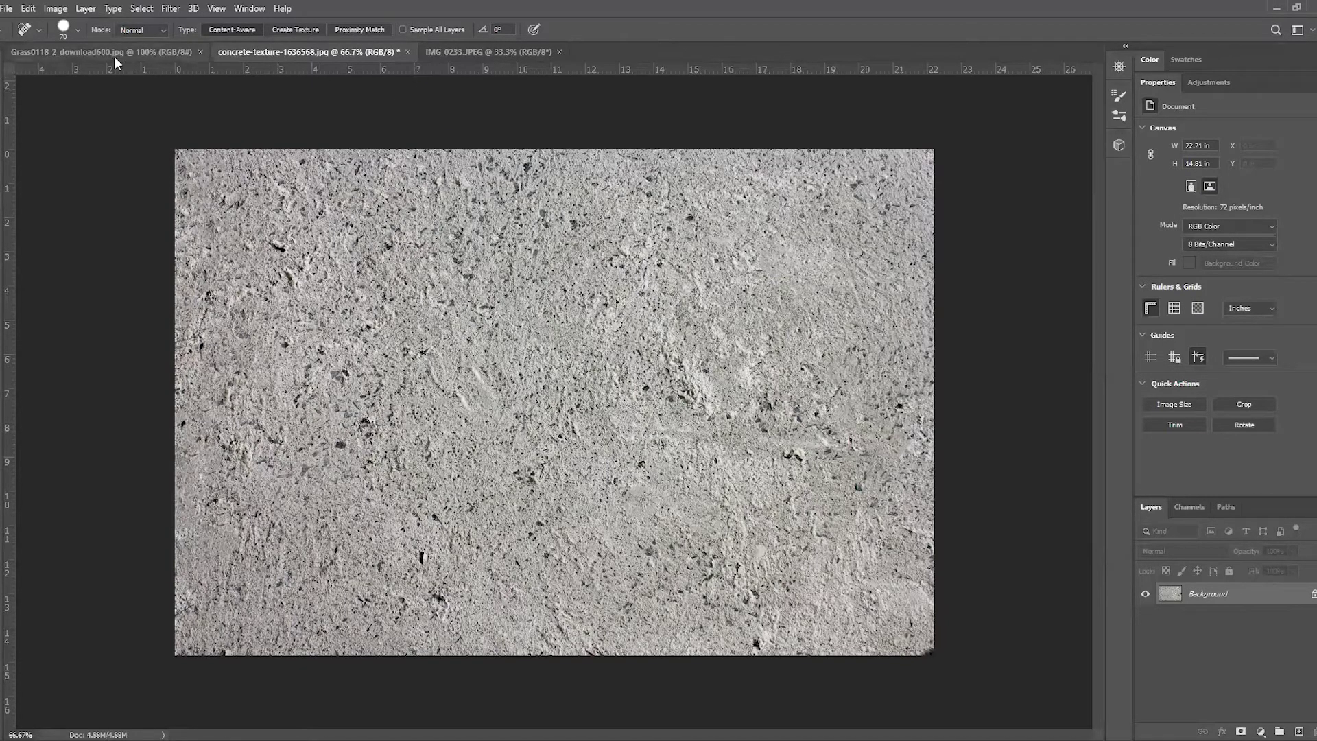
pyautogui.click(151, 51)
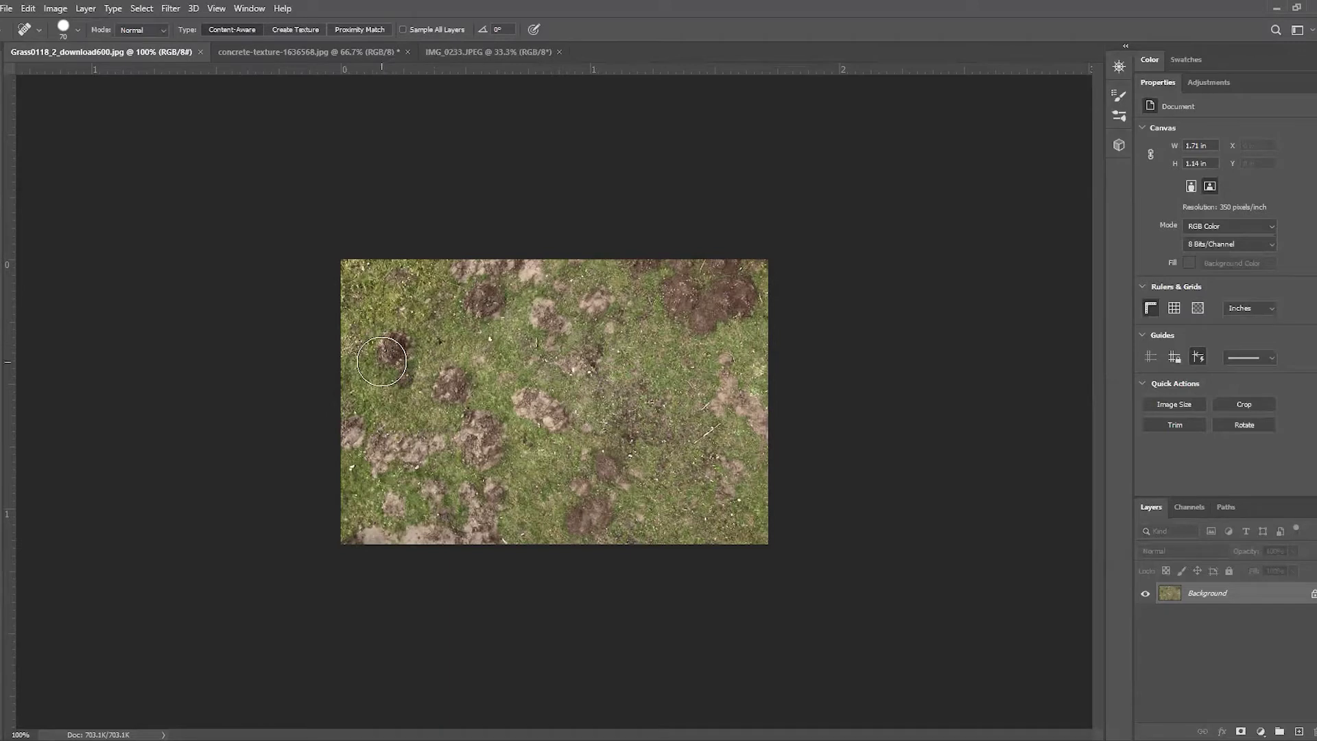
# Grass over the dirt patches at the left, centre and bottom edge of Grass0118
pyautogui.moveTo(382, 361)
pyautogui.mouseDown()
pyautogui.moveTo(390, 333)
pyautogui.moveTo(403, 370)
pyautogui.moveTo(418, 316)
pyautogui.moveTo(392, 360)
pyautogui.mouseUp()
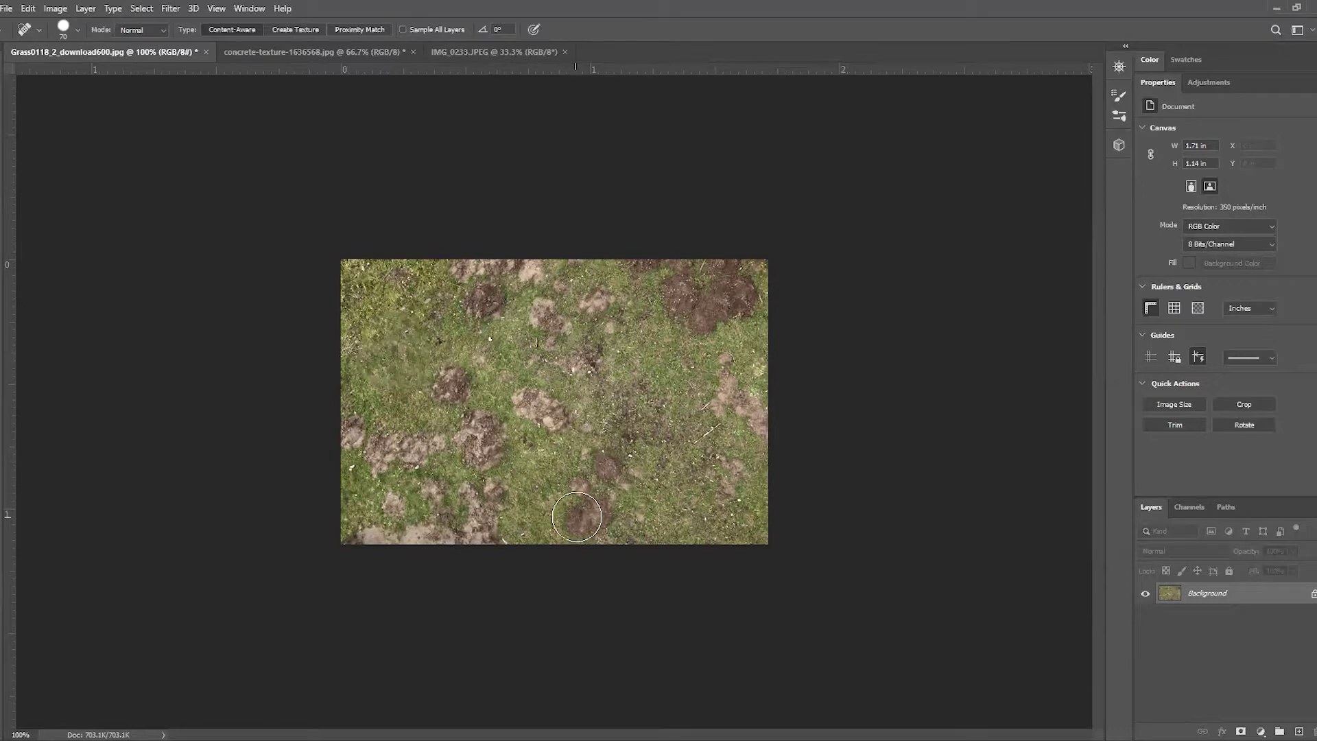
pyautogui.moveTo(578, 518)
pyautogui.mouseDown()
pyautogui.moveTo(607, 521)
pyautogui.moveTo(626, 491)
pyautogui.moveTo(619, 470)
pyautogui.moveTo(571, 485)
pyautogui.mouseUp()
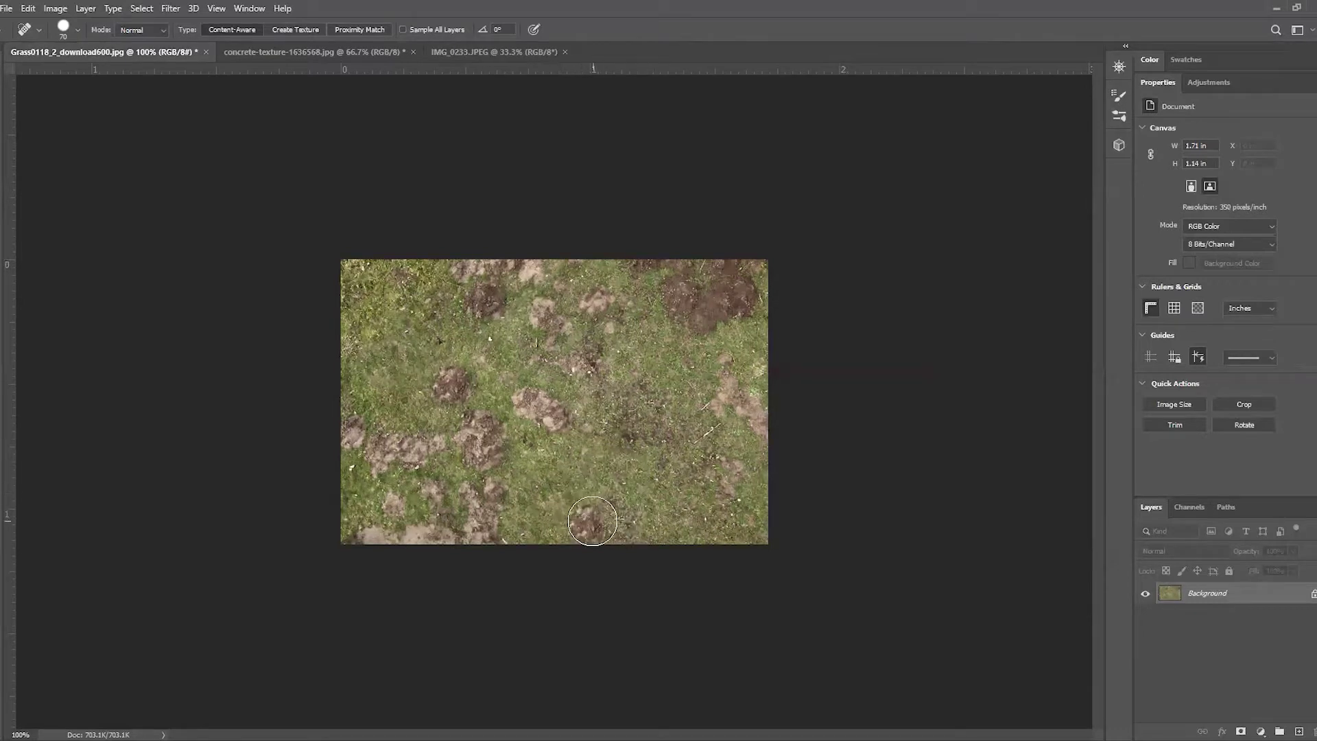
pyautogui.moveTo(589, 534); pyautogui.dragTo(582, 523)
pyautogui.moveTo(564, 405)
pyautogui.mouseDown()
pyautogui.moveTo(579, 398)
pyautogui.moveTo(541, 418)
pyautogui.moveTo(436, 388)
pyautogui.mouseUp()
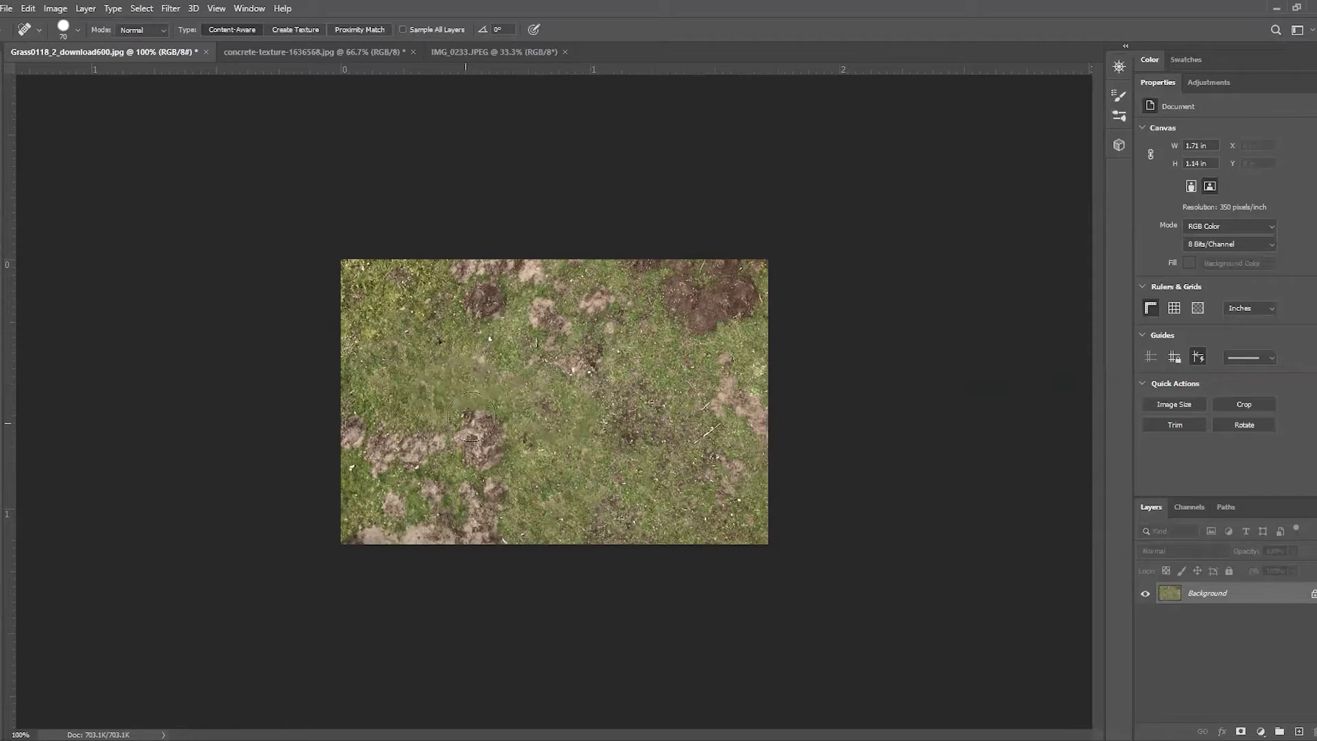
# Grass over the dirt patches left of centre, at the left edge and near the top
pyautogui.keyDown('alt'); pyautogui.scroll(2, 480, 418); pyautogui.keyUp('alt')
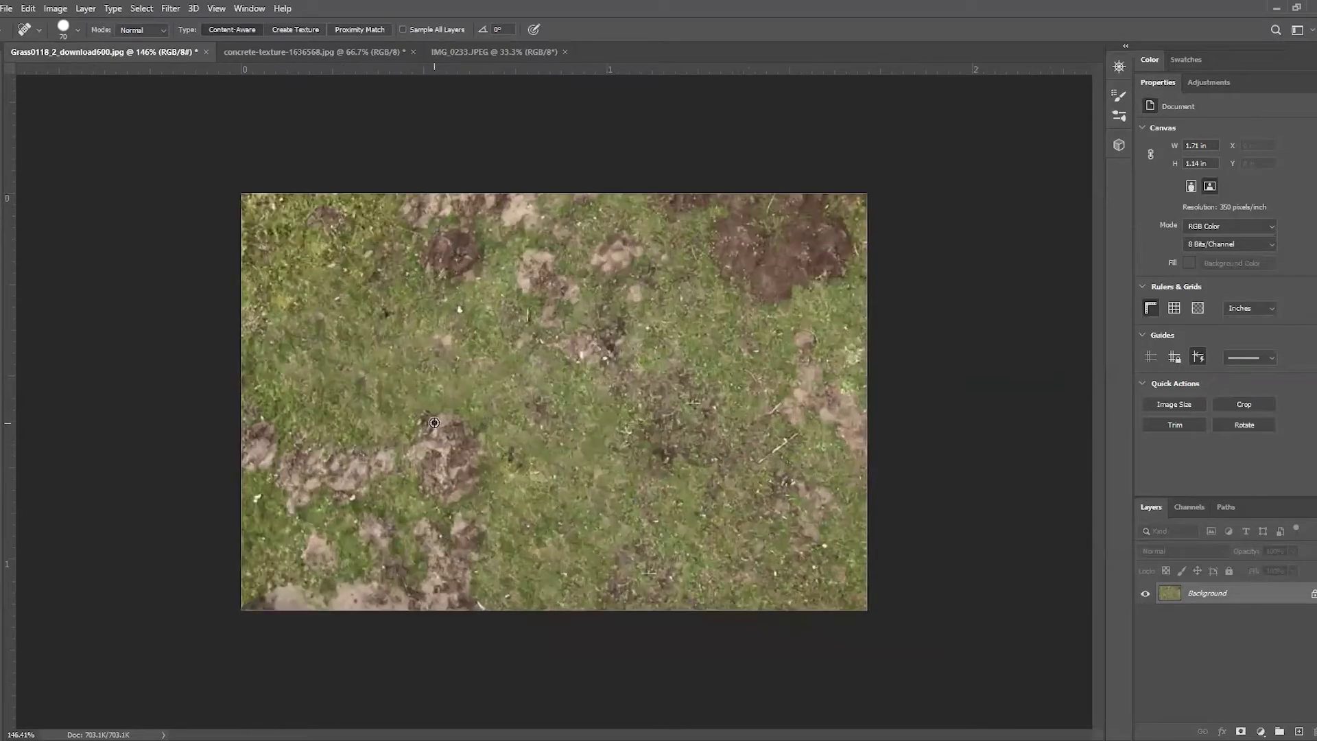
pyautogui.keyDown('alt'); pyautogui.scroll(-1, 450, 458); pyautogui.keyUp('alt')
pyautogui.moveTo(450, 458)
pyautogui.mouseDown()
pyautogui.moveTo(458, 425)
pyautogui.moveTo(462, 472)
pyautogui.moveTo(443, 479)
pyautogui.moveTo(440, 452)
pyautogui.moveTo(348, 455)
pyautogui.moveTo(348, 488)
pyautogui.mouseUp()
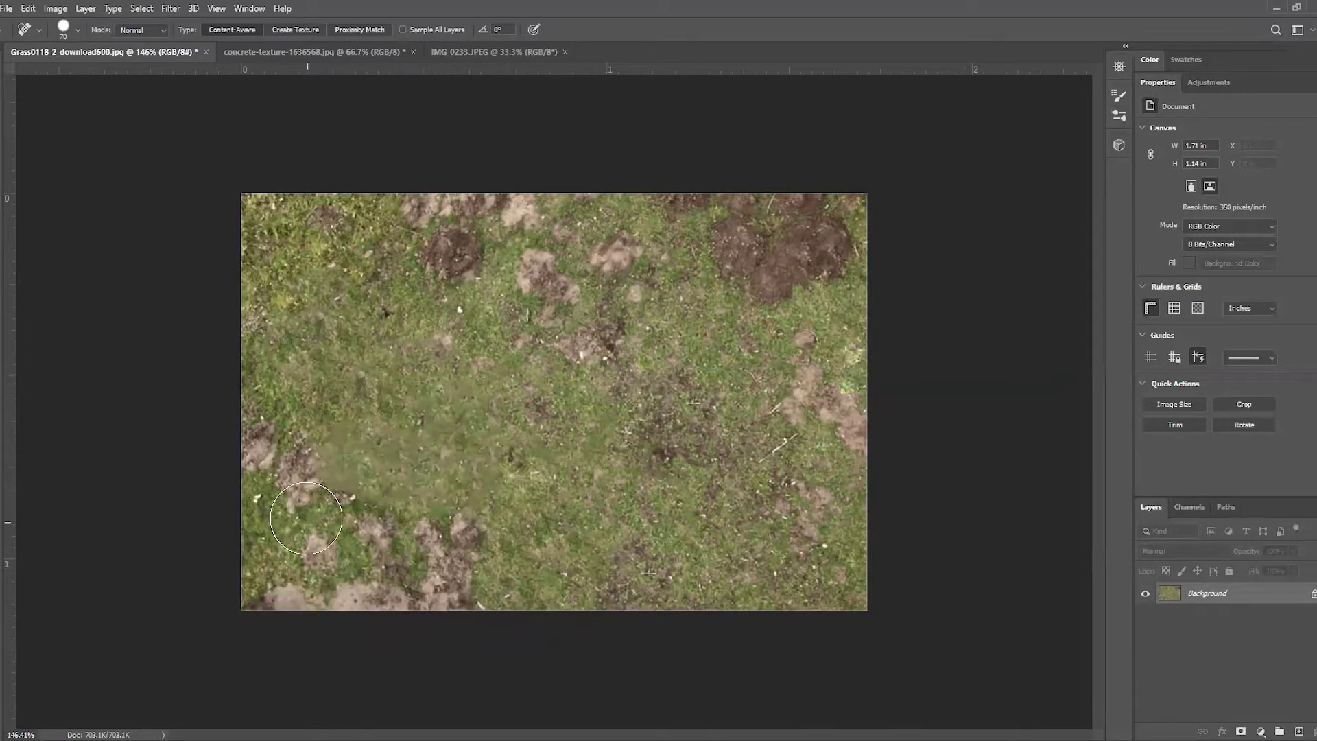
pyautogui.moveTo(260, 489); pyautogui.dragTo(266, 449)
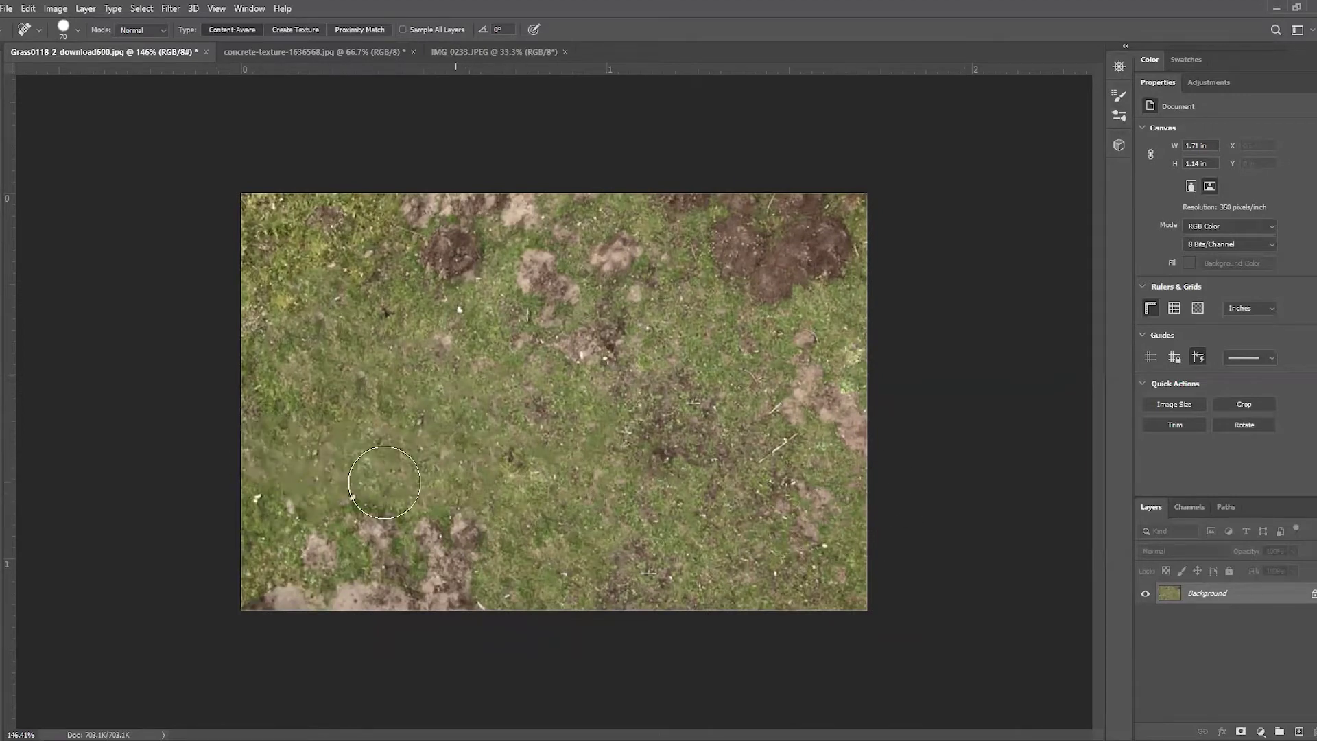
pyautogui.moveTo(549, 282)
pyautogui.mouseDown()
pyautogui.moveTo(523, 264)
pyautogui.moveTo(603, 351)
pyautogui.mouseUp()
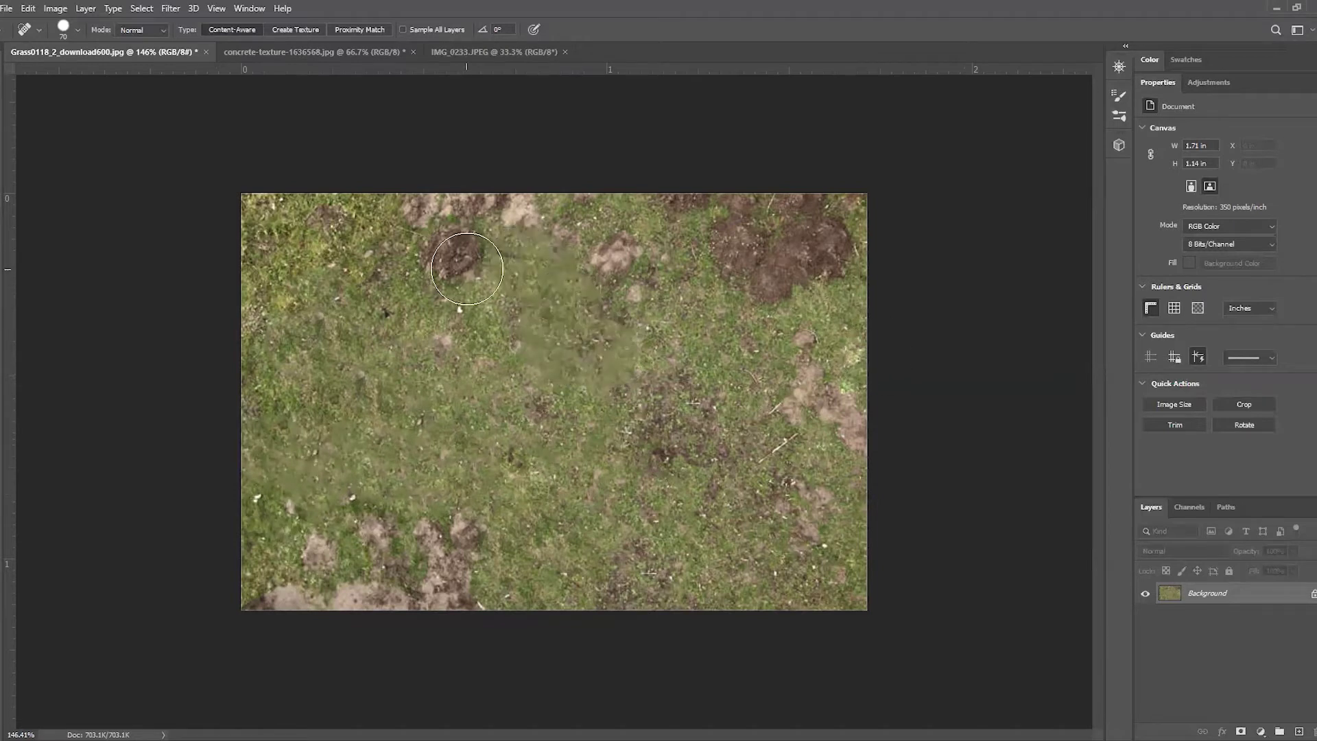
pyautogui.click(451, 253)
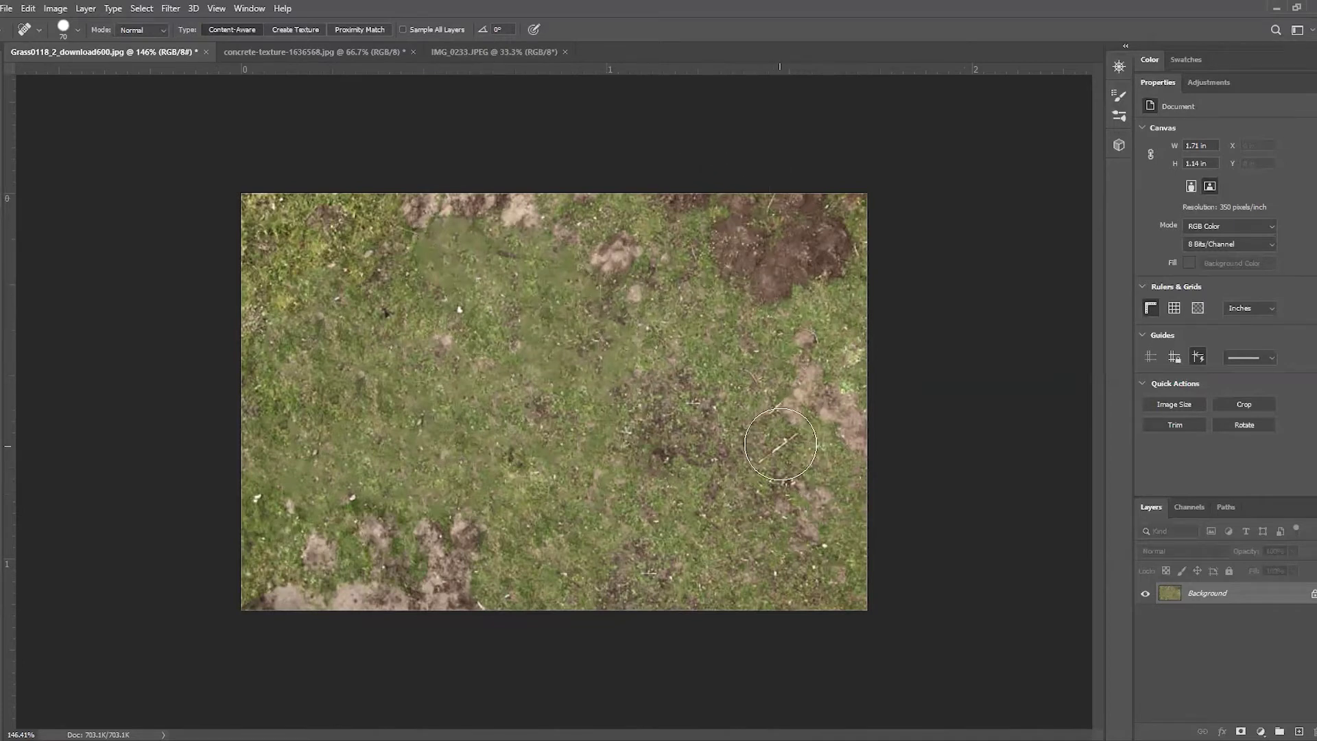
# Heal remaining spots at right, lower left and centre, then bring up IMG_0233.JPEG
pyautogui.click(777, 450)
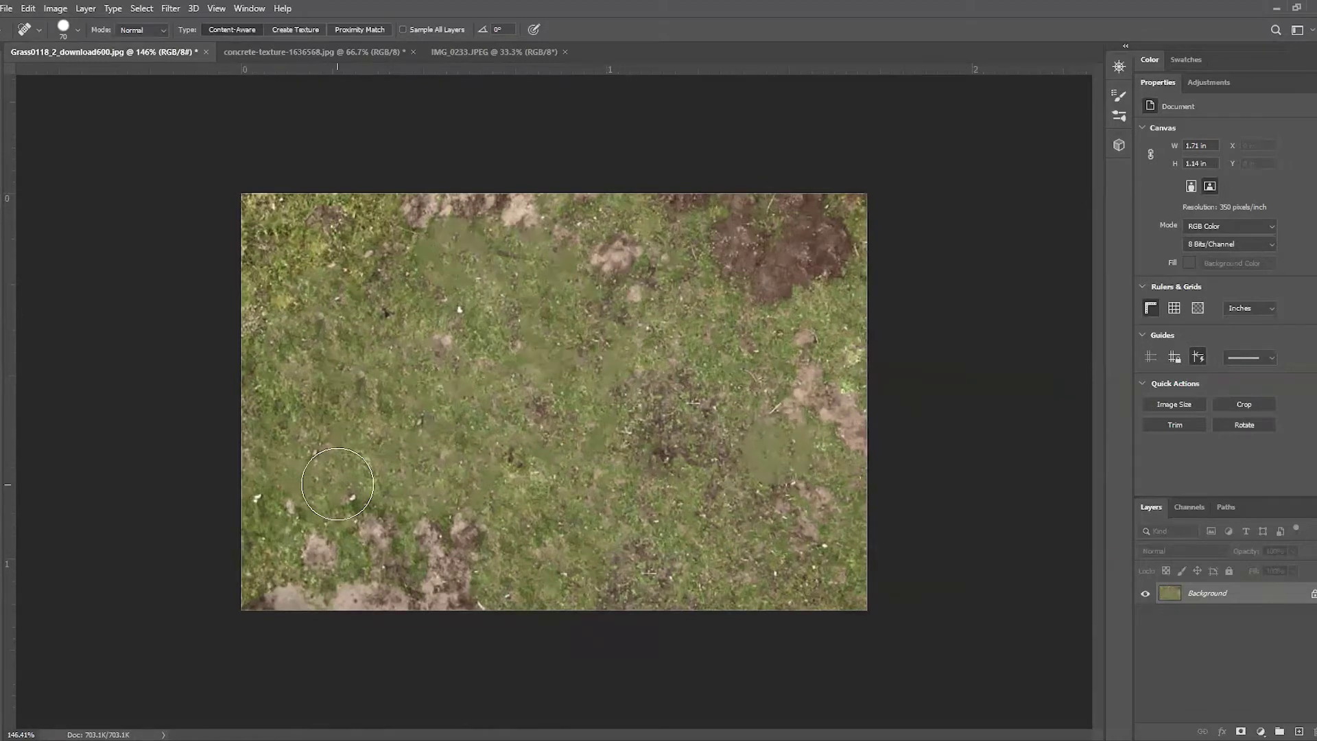
pyautogui.click(344, 476)
pyautogui.click(471, 322)
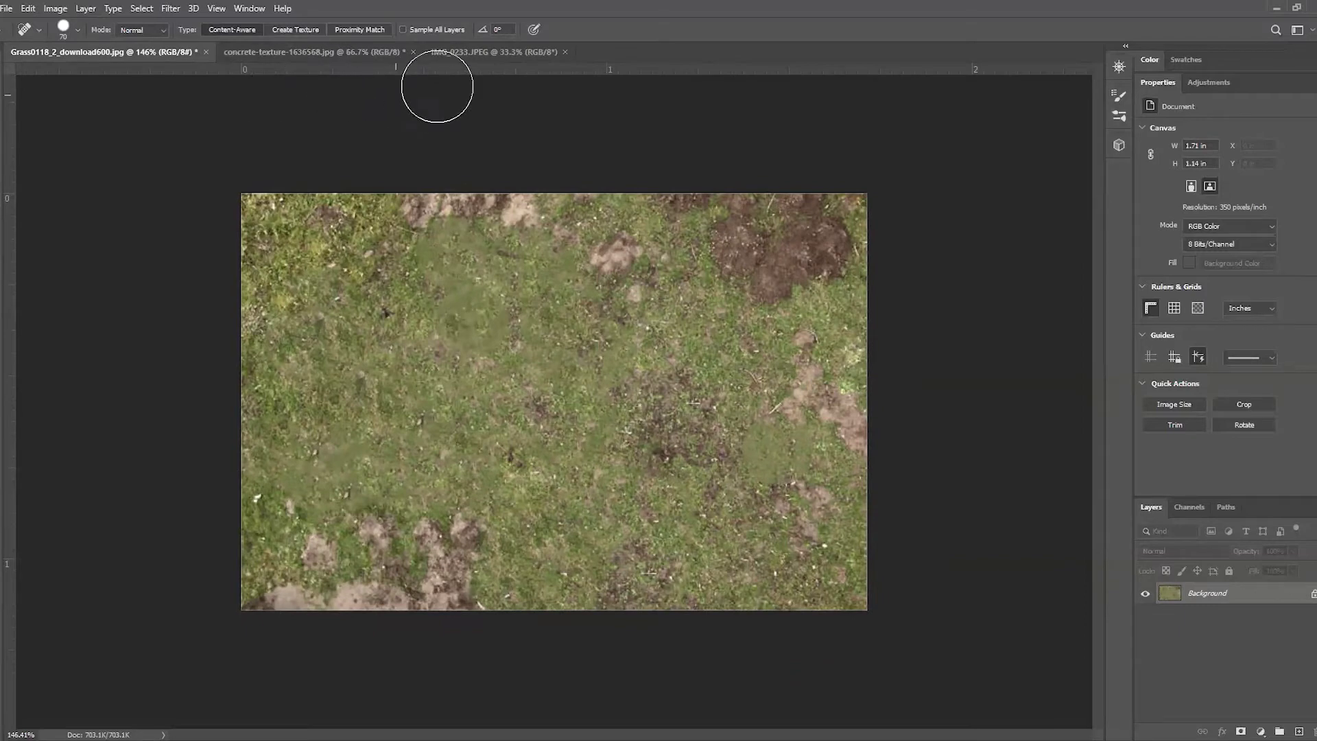
pyautogui.click(462, 52)
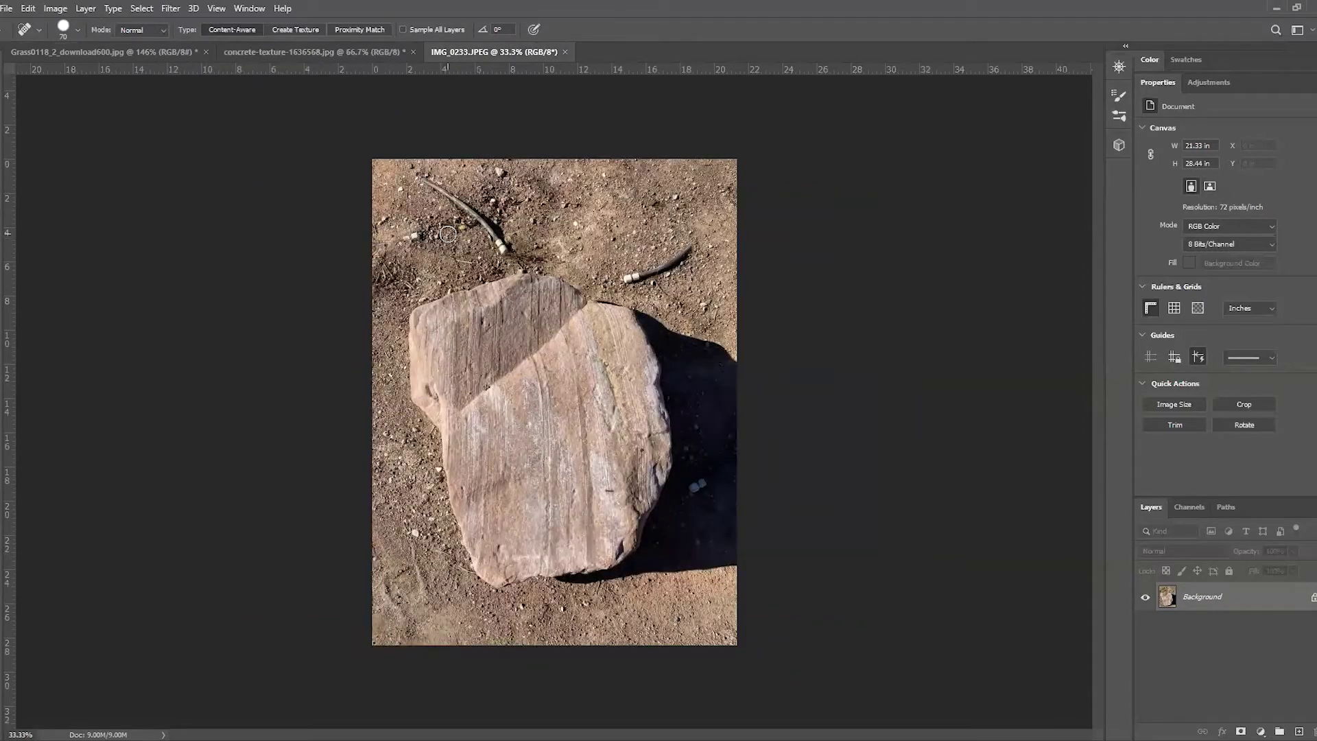
# Enlarge the brush and heal away the long stick above the rock, redoing the stroke once
pyautogui.press(']')
pyautogui.press(']')
pyautogui.press(']')
pyautogui.press(']')
pyautogui.press(']')
pyautogui.moveTo(412, 177); pyautogui.dragTo(509, 255)
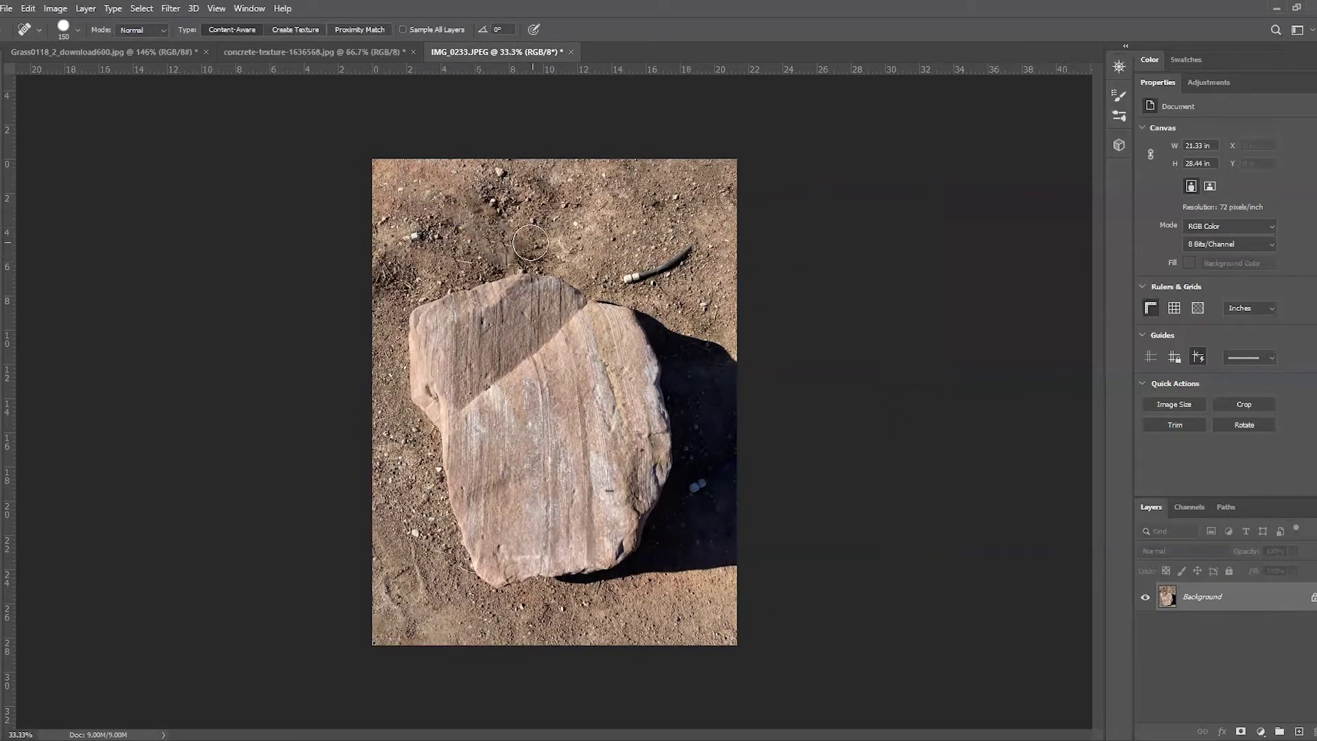
pyautogui.hotkey('ctrl', 'z')
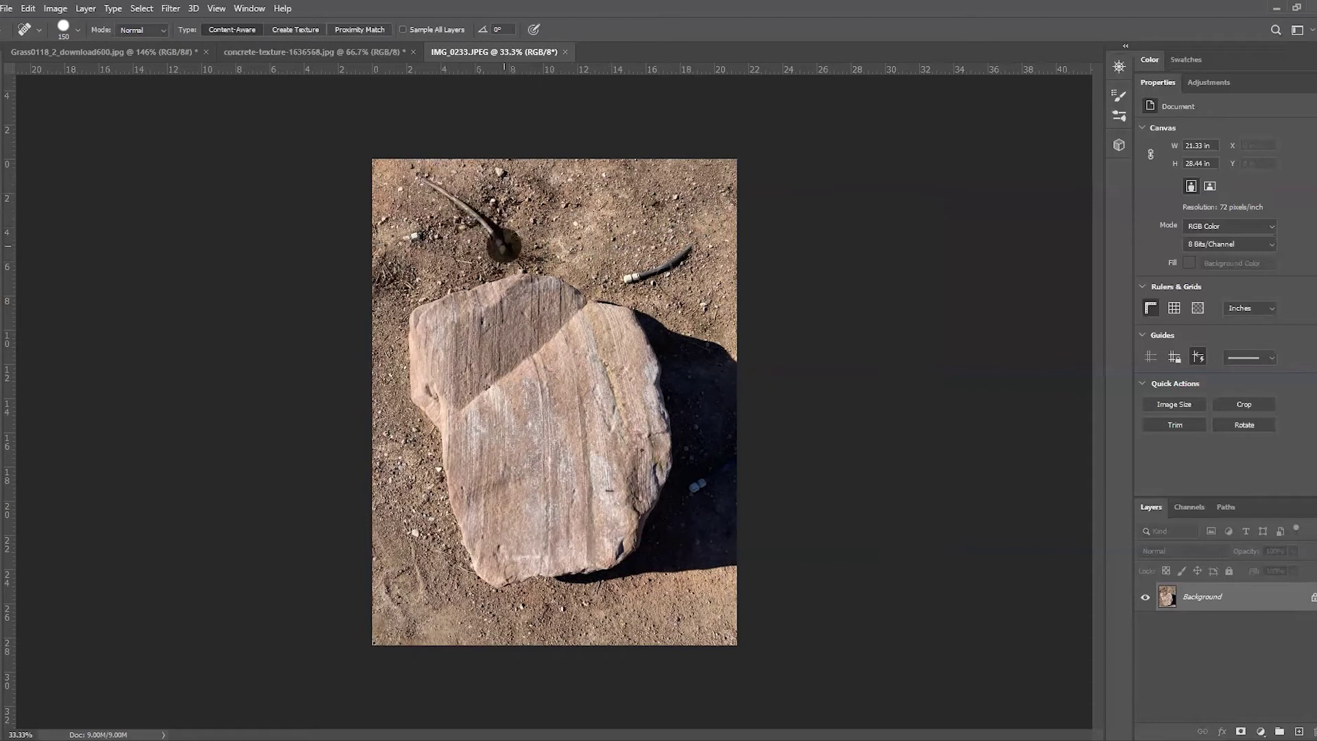
pyautogui.moveTo(492, 235); pyautogui.dragTo(426, 190)
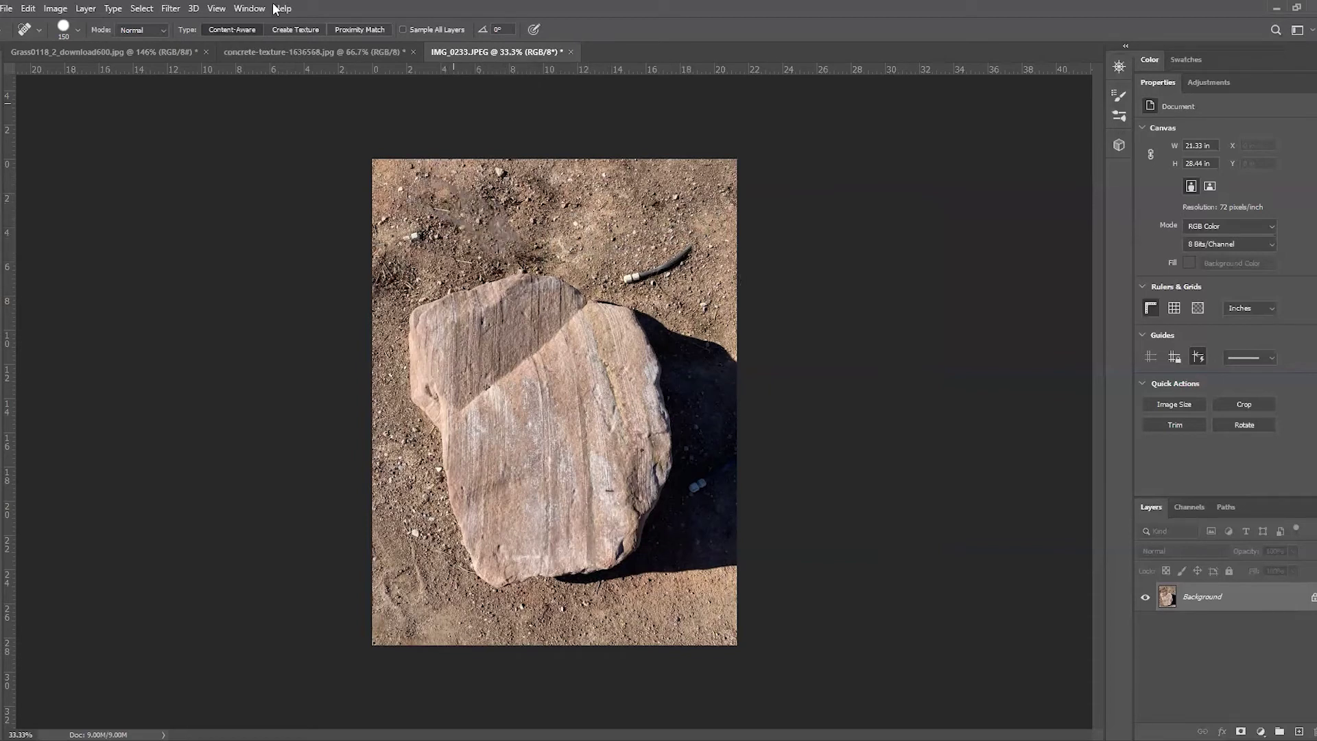
pyautogui.click(79, 29)
# Lower the brush hardness and heal away the white-tipped tube above the rock
pyautogui.moveTo(39, 104); pyautogui.dragTo(28, 104)
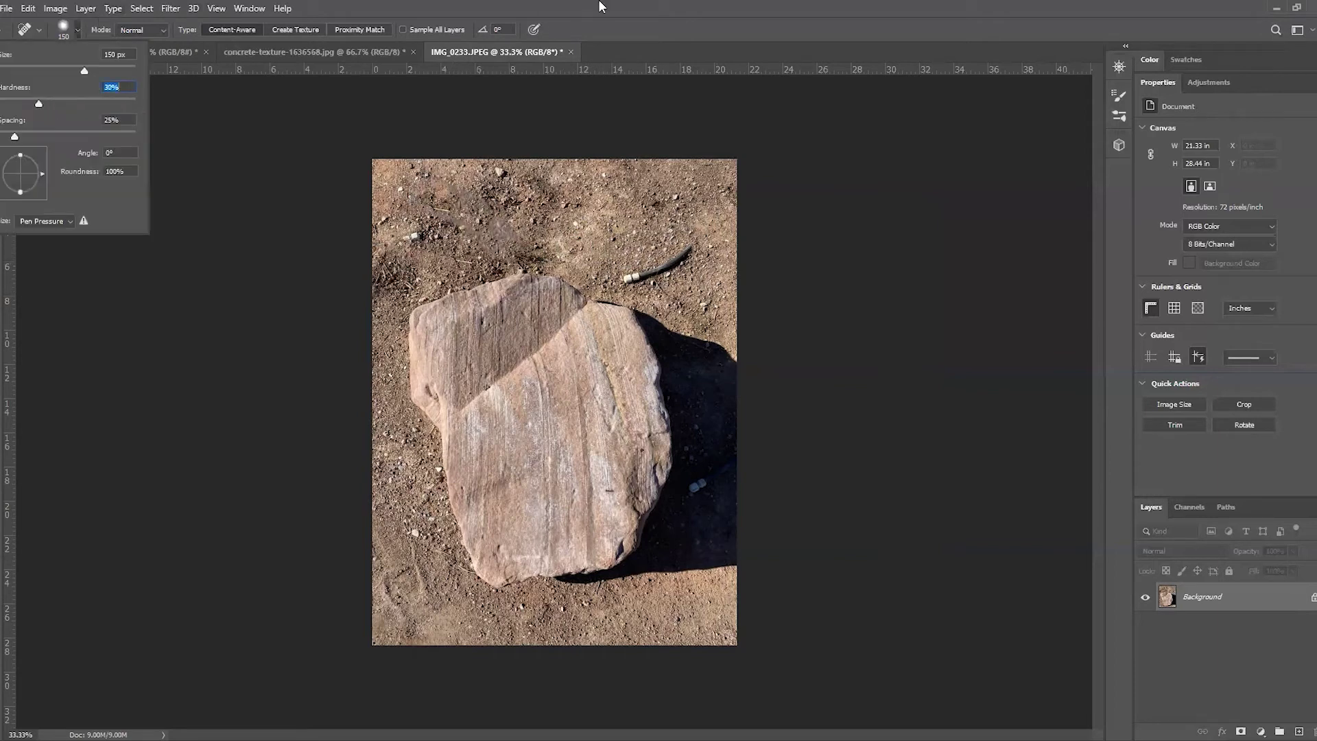
pyautogui.press('Return')
pyautogui.moveTo(689, 250); pyautogui.dragTo(621, 277)
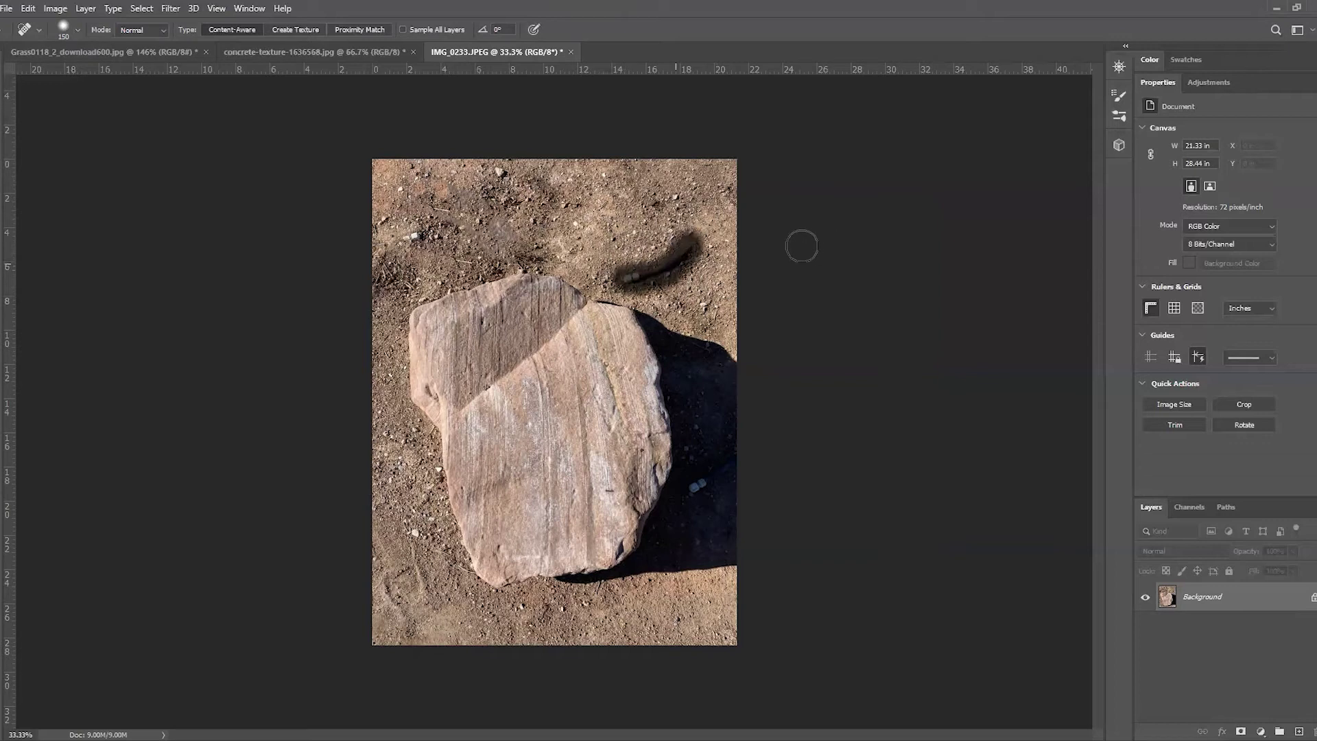
pyautogui.click(603, 268)
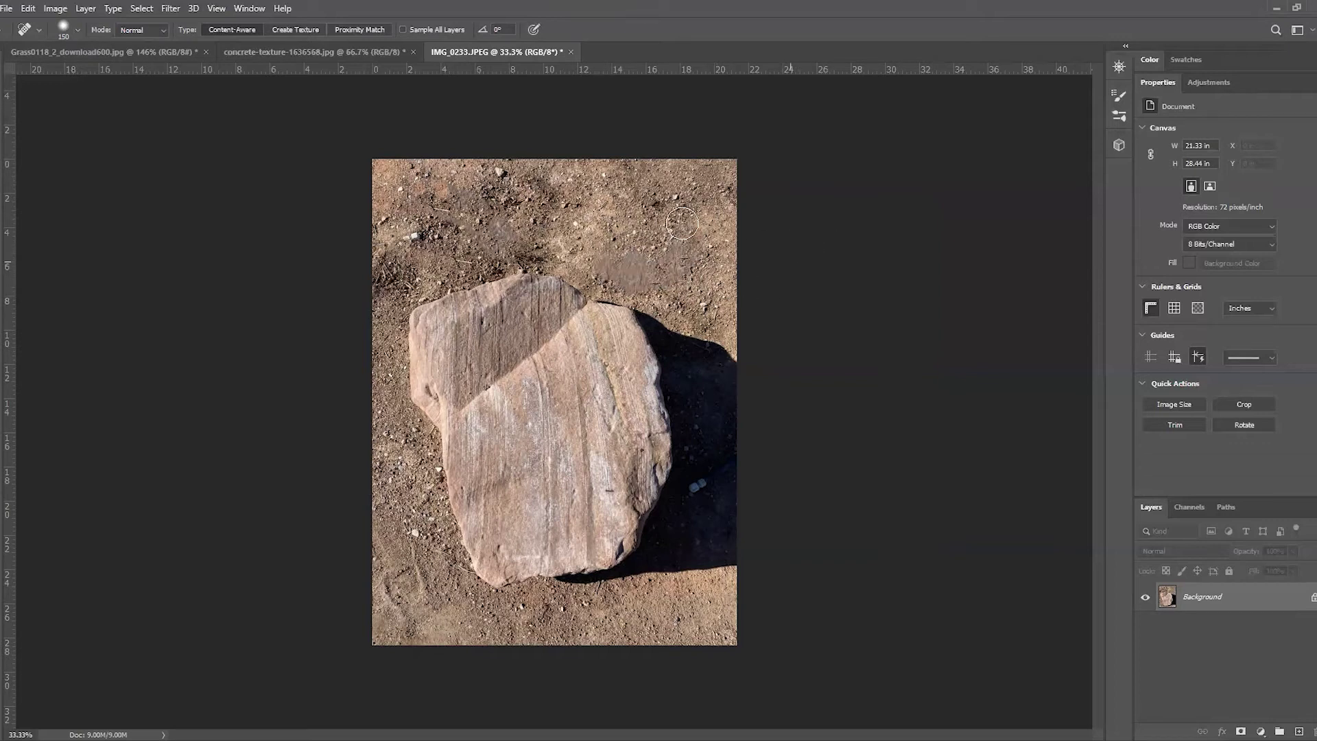
# Adjust the brush hardness again in the brush picker
pyautogui.click(75, 31)
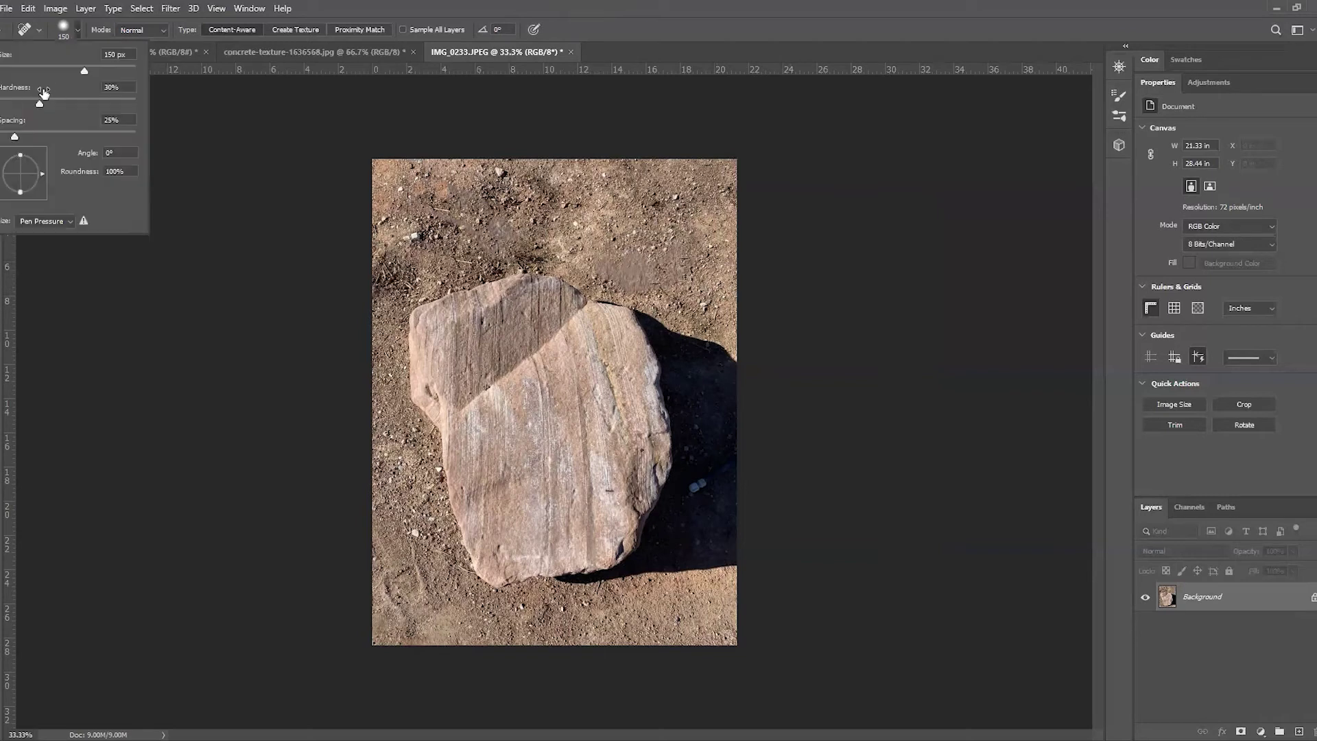
pyautogui.click(115, 104)
pyautogui.press('Return')
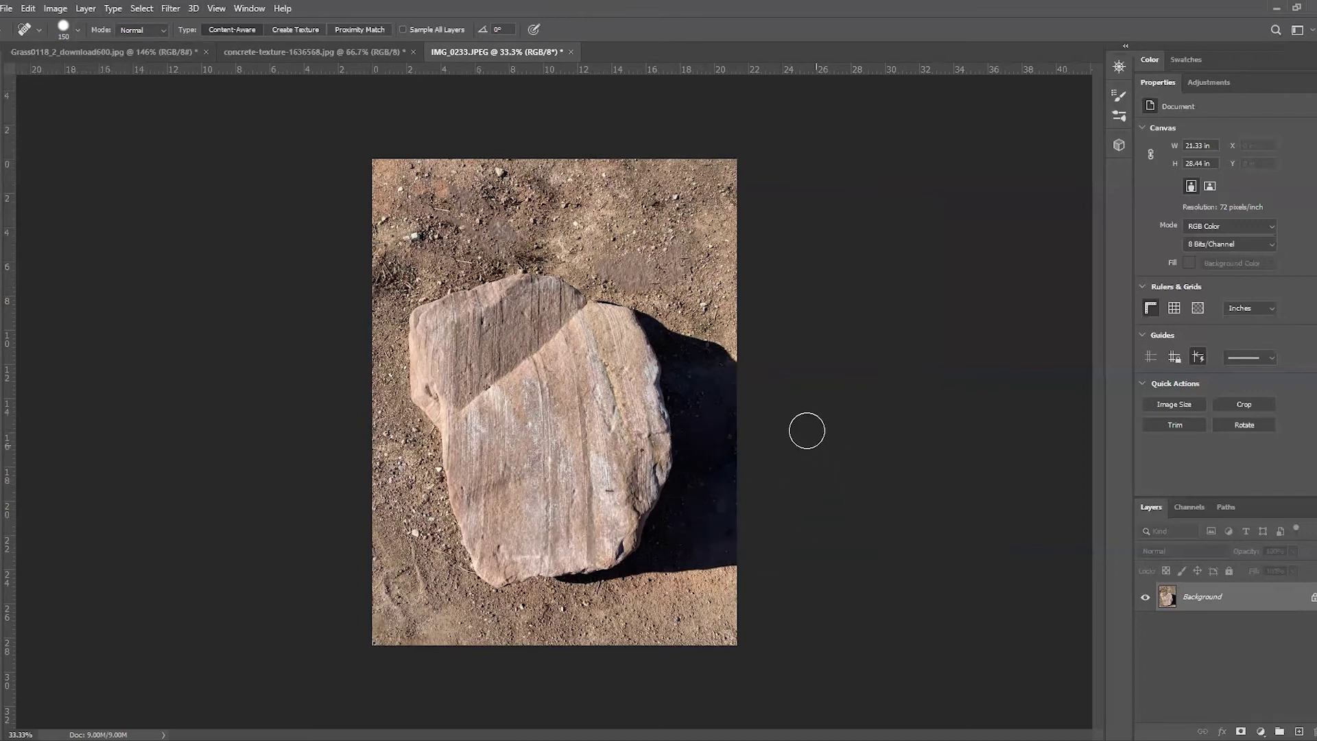
# Heal an upper-left mark and the footprint marks and spots on the lower-left dirt
pyautogui.click(404, 237)
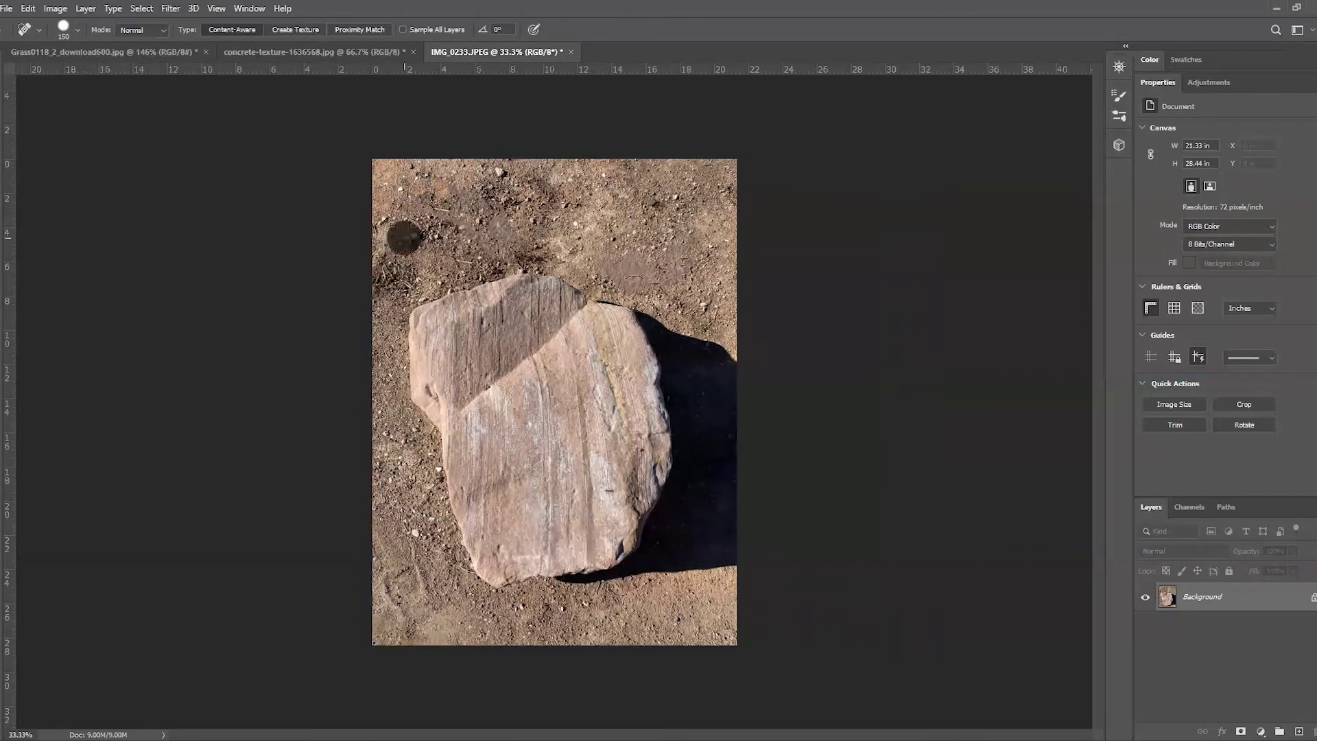
pyautogui.click(404, 570)
pyautogui.click(419, 580)
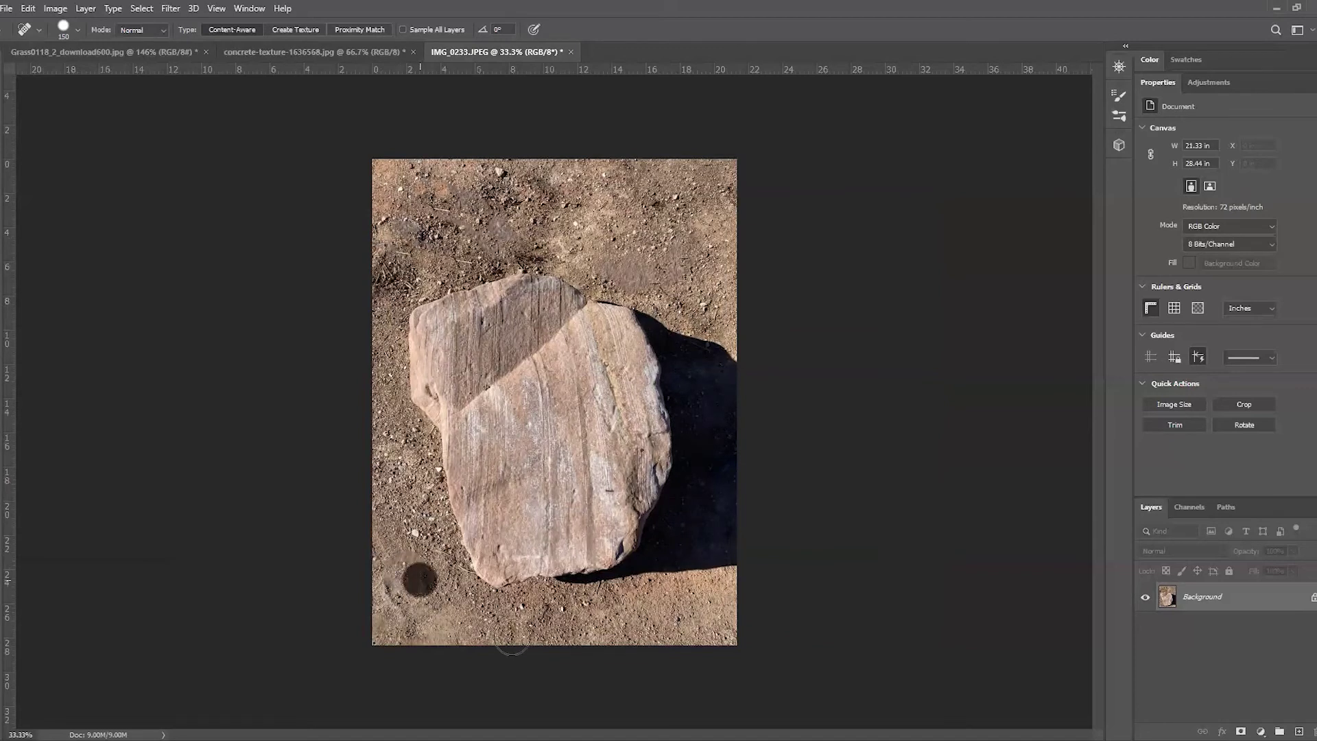
pyautogui.click(394, 591)
pyautogui.click(406, 529)
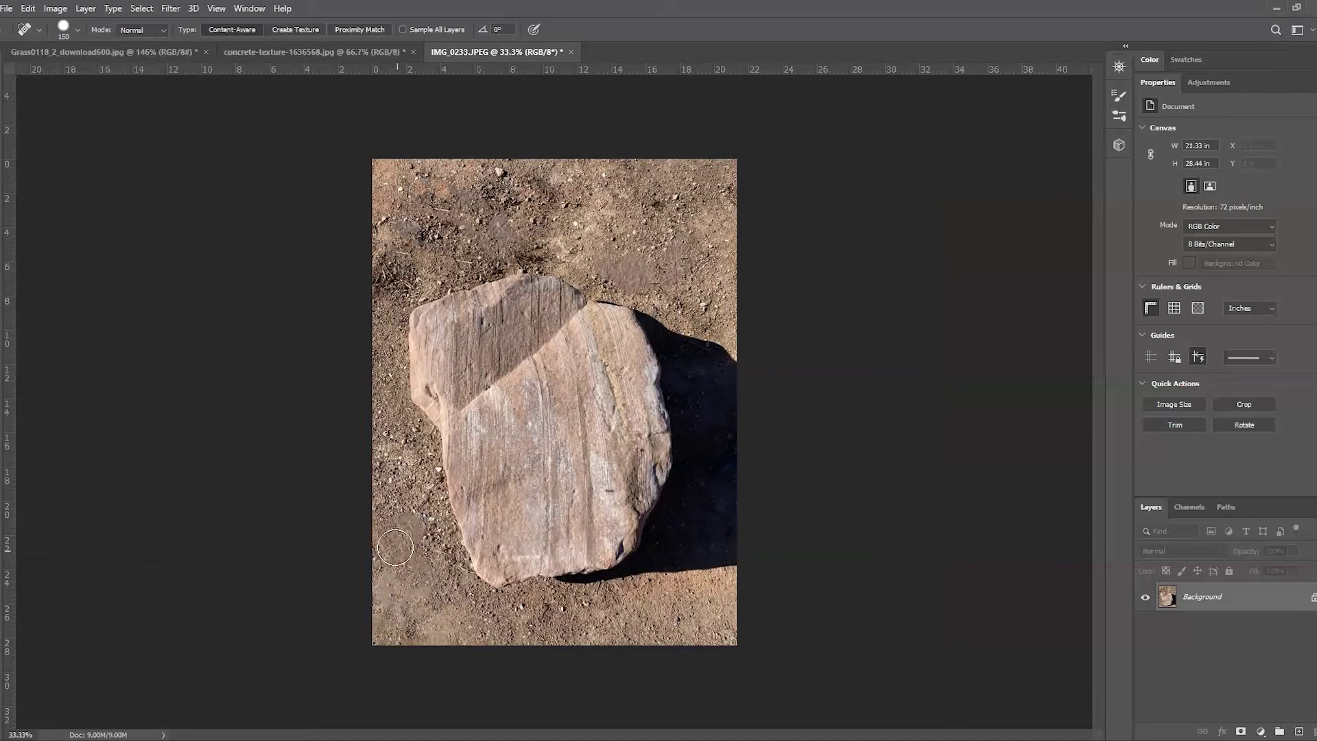
pyautogui.click(392, 547)
pyautogui.click(399, 522)
# Heal the leftover dark patch, marks and small spots on the dirt above the rock
pyautogui.moveTo(593, 262)
pyautogui.mouseDown()
pyautogui.moveTo(654, 259)
pyautogui.moveTo(642, 274)
pyautogui.mouseUp()
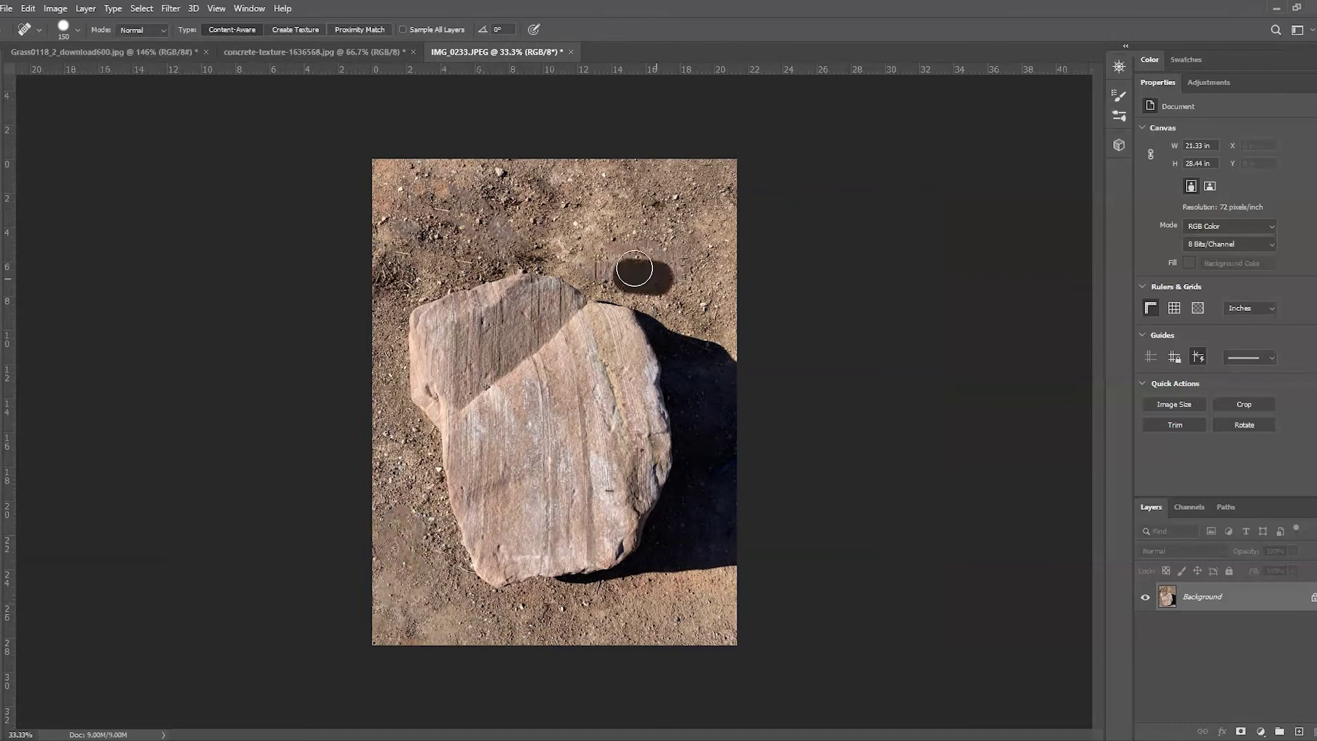
pyautogui.click(618, 256)
pyautogui.moveTo(674, 215); pyautogui.dragTo(662, 195)
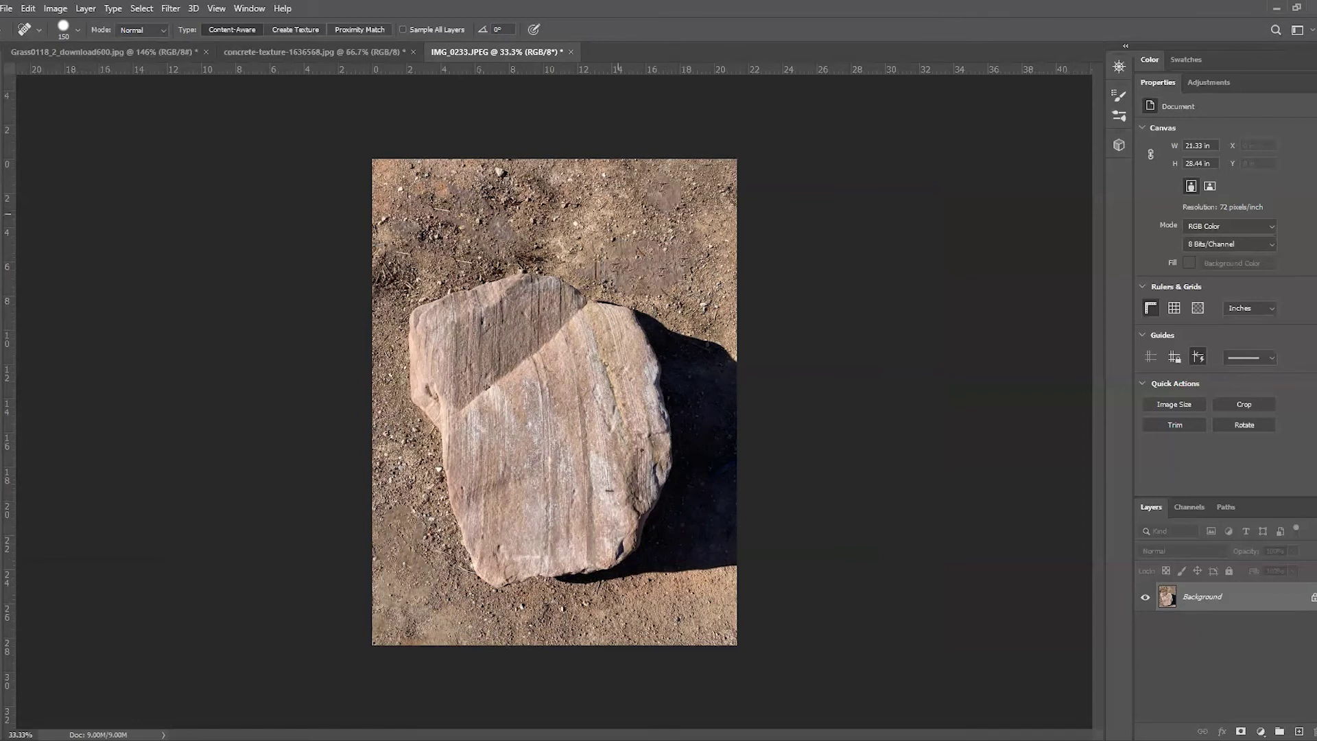
pyautogui.click(580, 219)
pyautogui.click(506, 227)
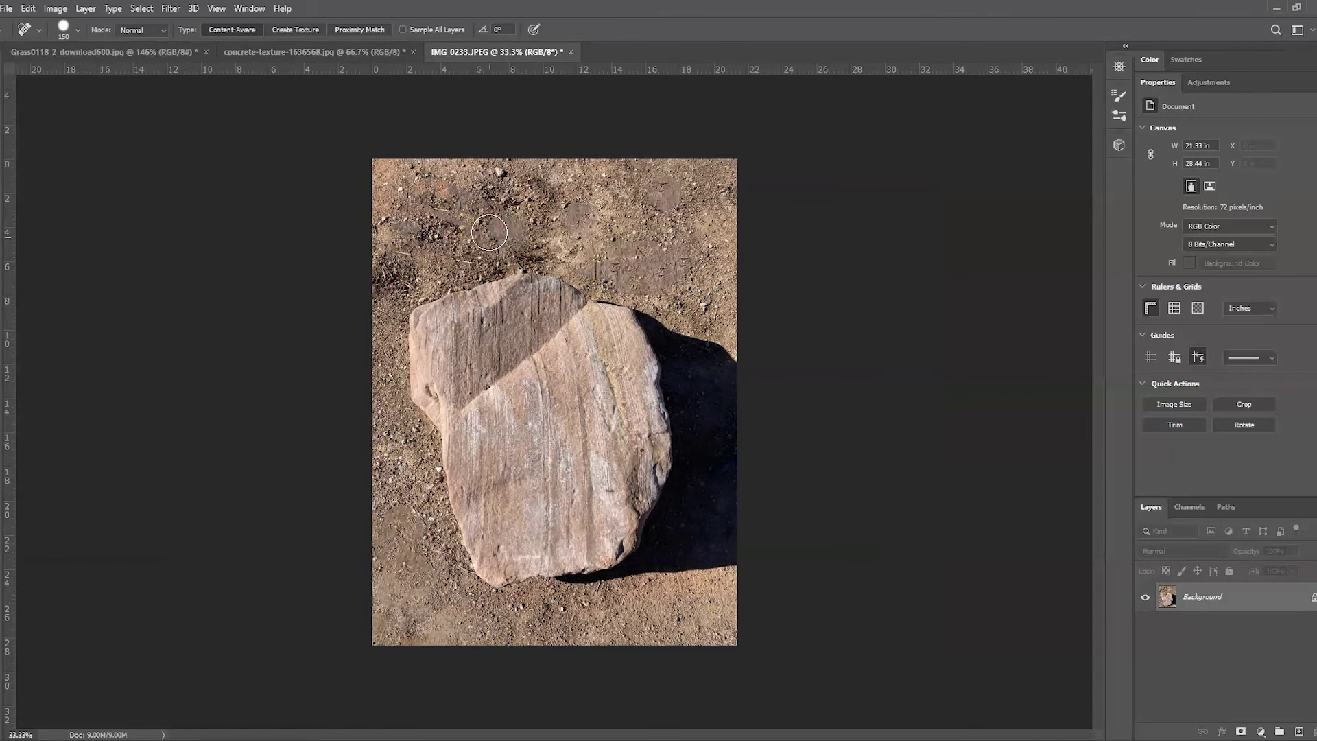
pyautogui.click(488, 230)
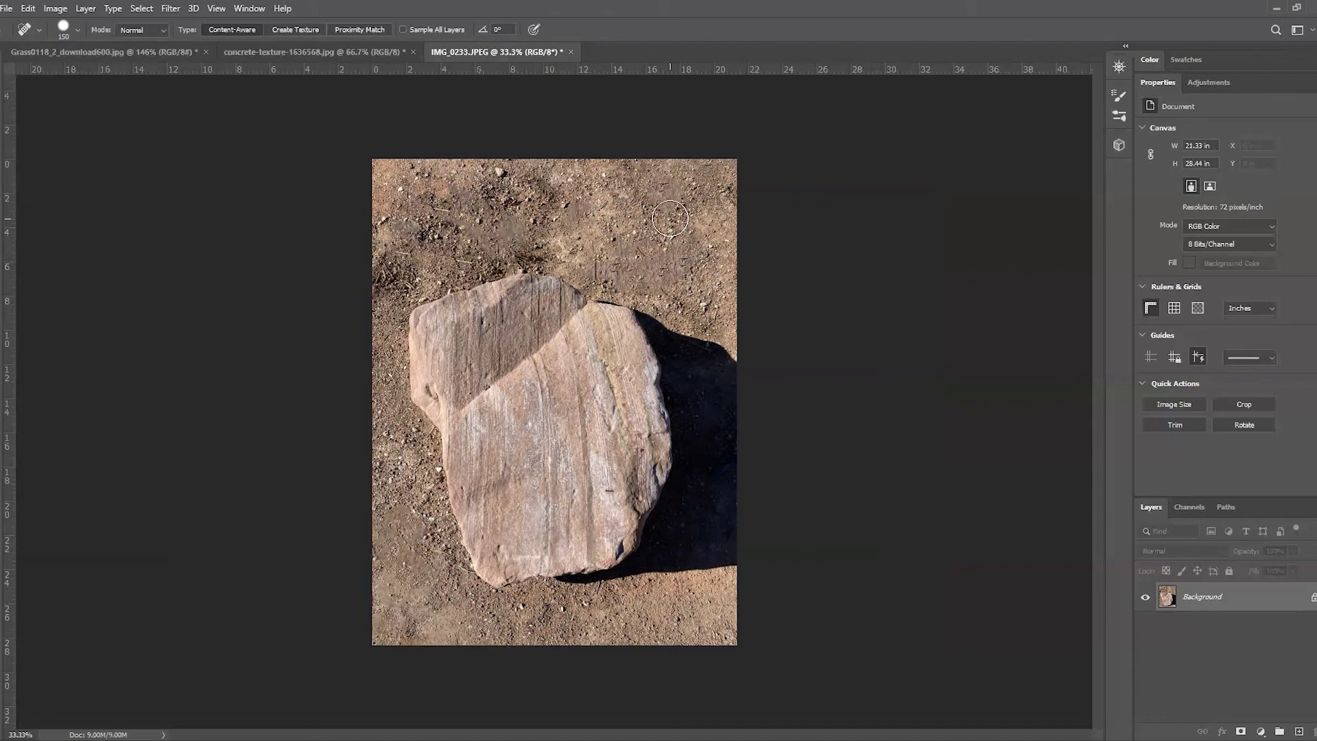